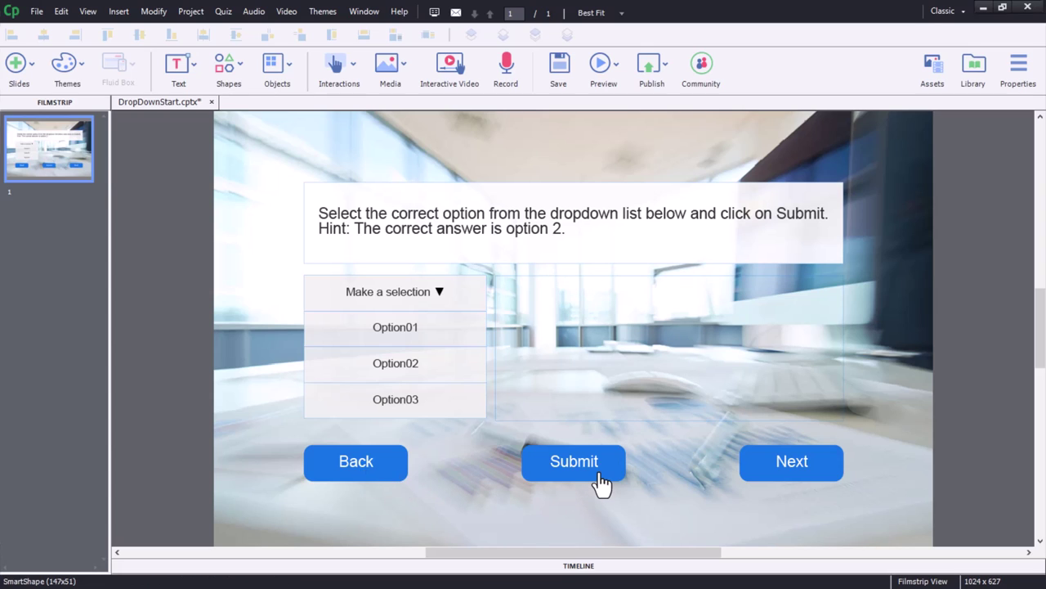
Step: Open the Properties panel from the Next button, then select the MS_Feedback message box
click(808, 459)
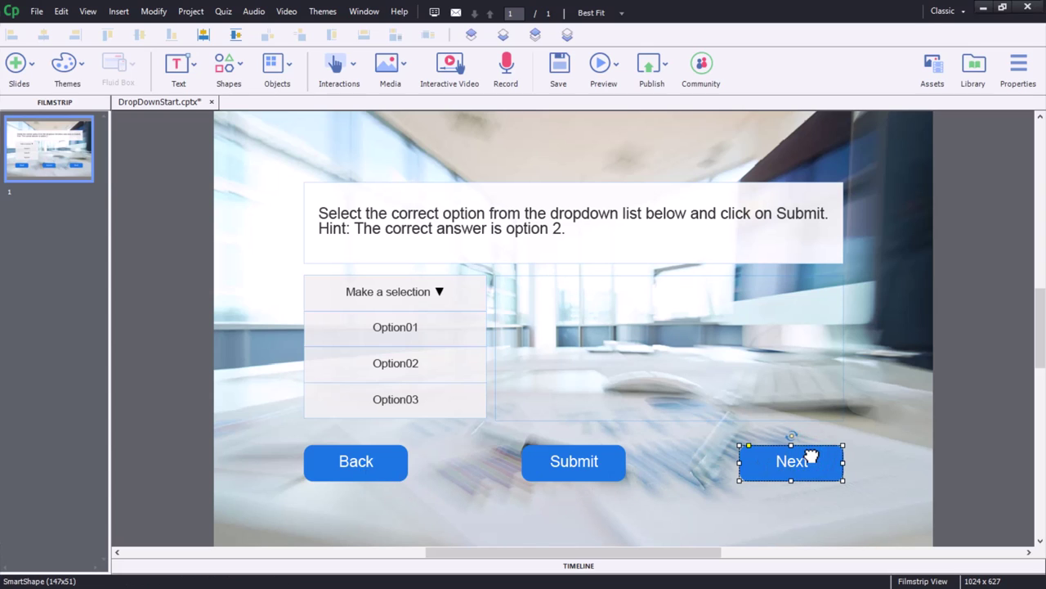
click(1017, 68)
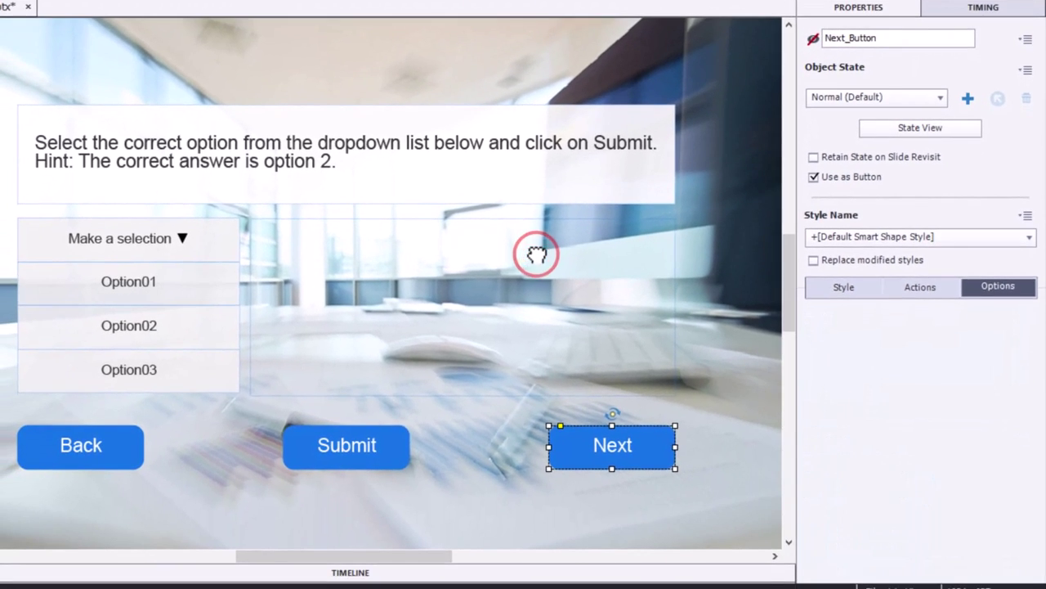
click(531, 274)
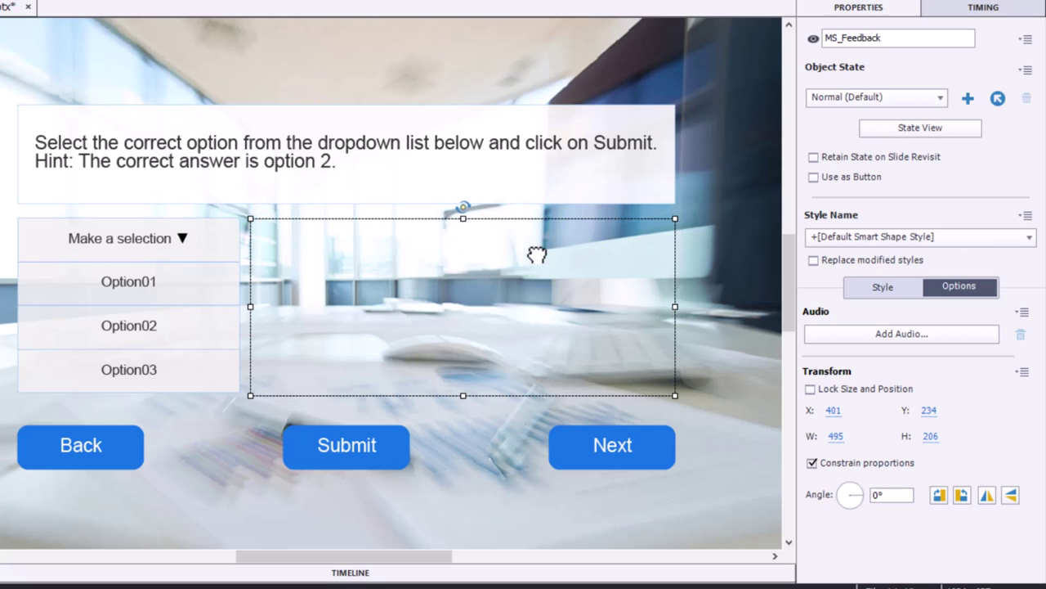
Step: Preview MS_Feedback's correct and incorrect states, then select the dropdown_selector shape
click(845, 98)
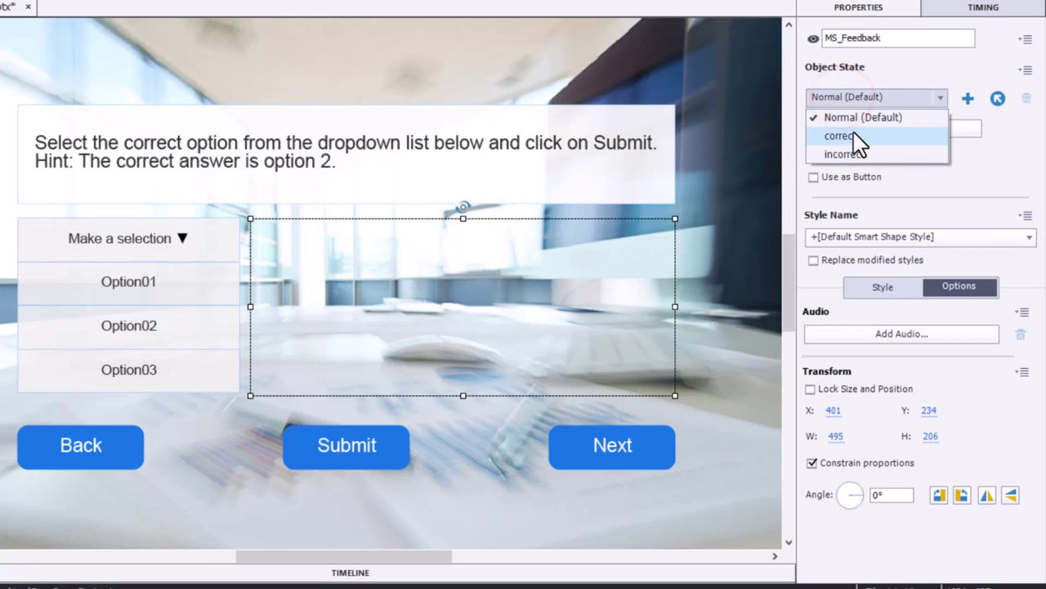
click(854, 133)
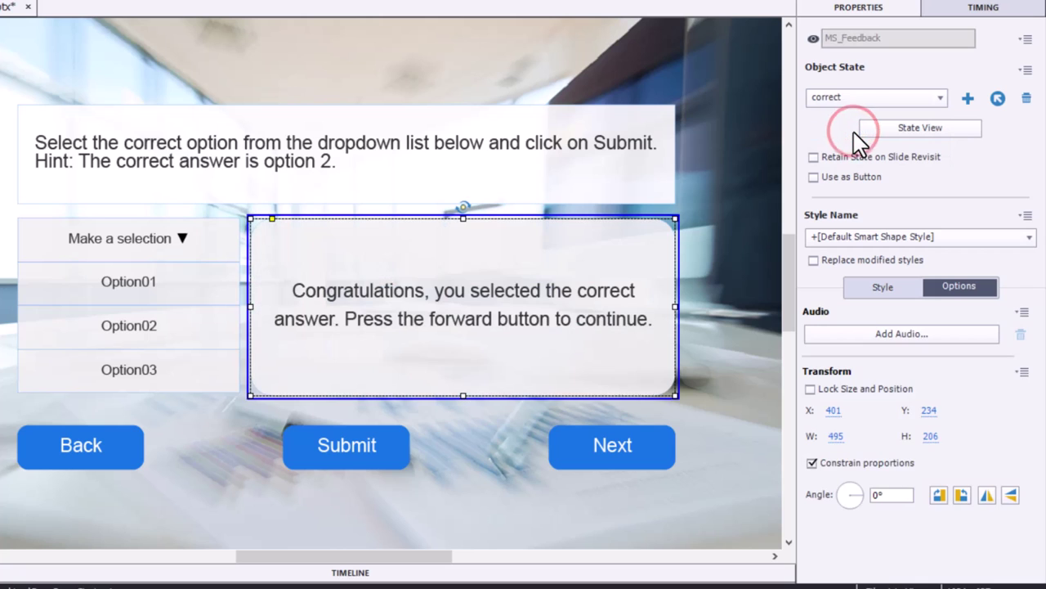
click(848, 98)
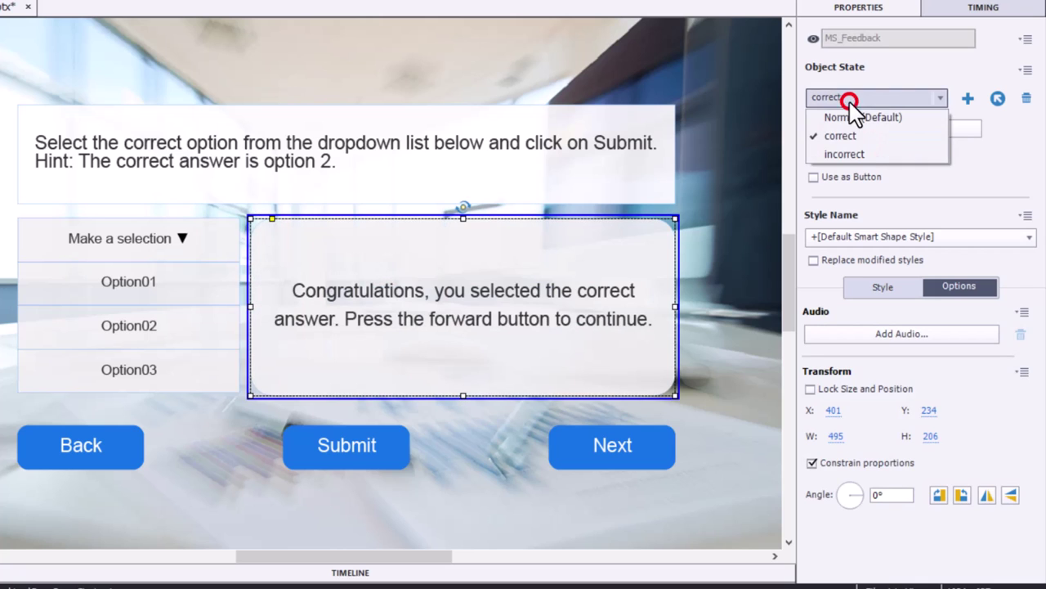
click(859, 157)
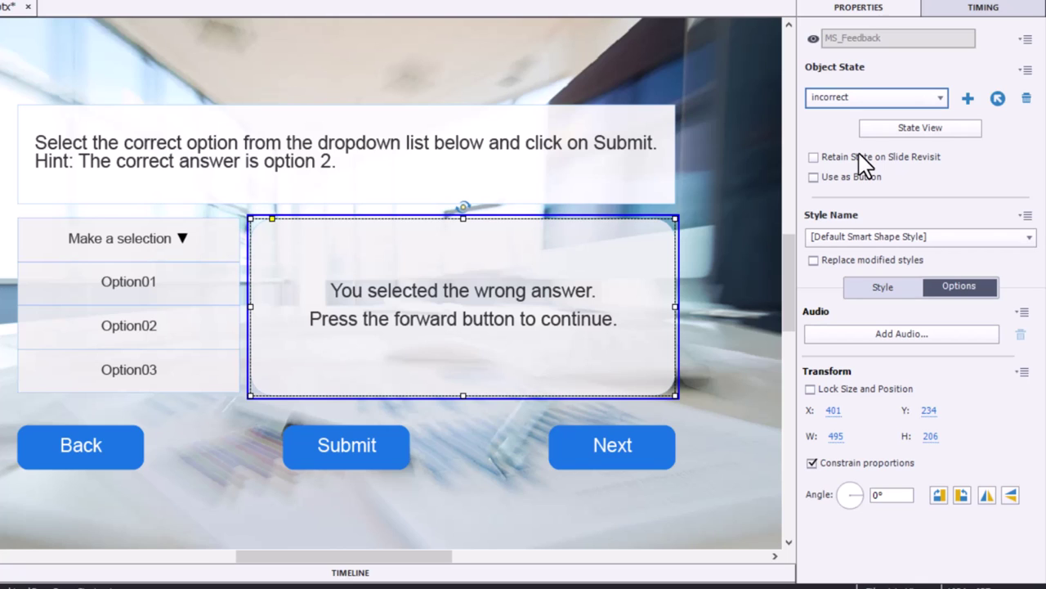
click(563, 345)
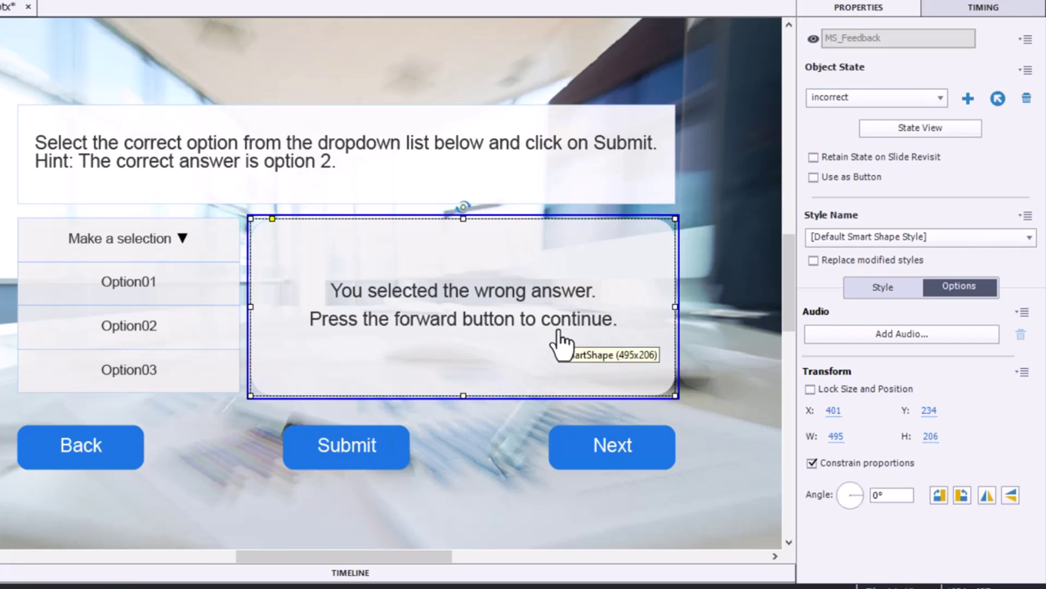
click(130, 237)
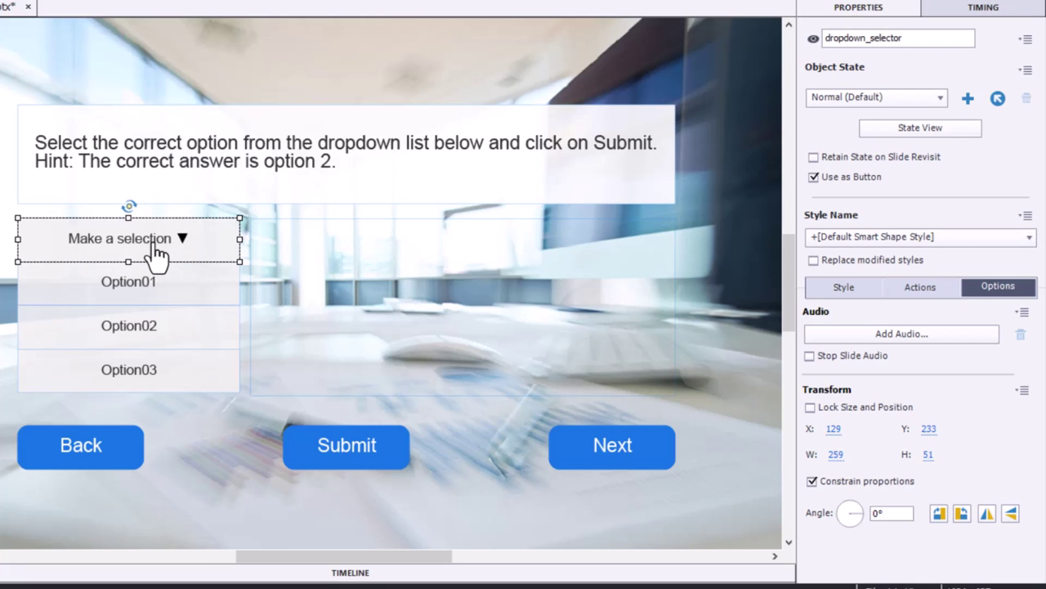
Step: Inspect the DropDown01 options group, then select the question caption text
click(216, 284)
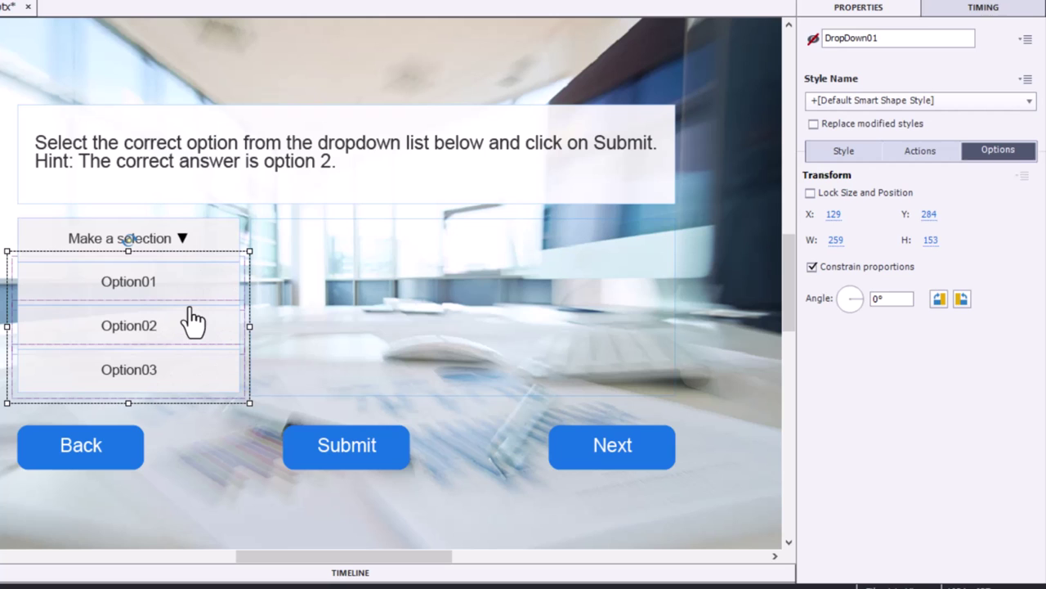
click(367, 137)
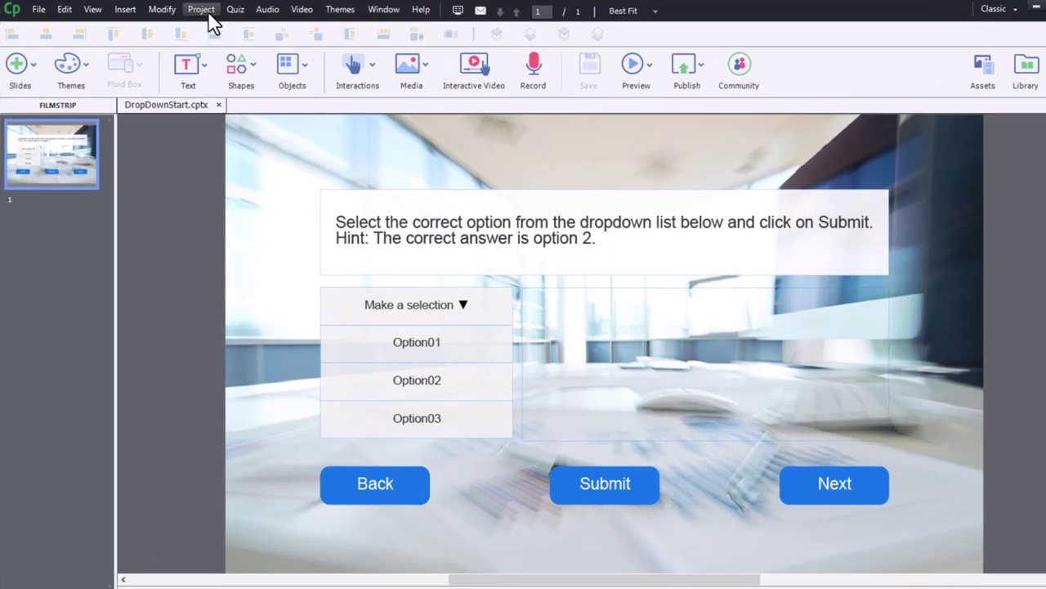
Step: Add and save a user variable named _dropdown01 in Project > Variables
click(191, 11)
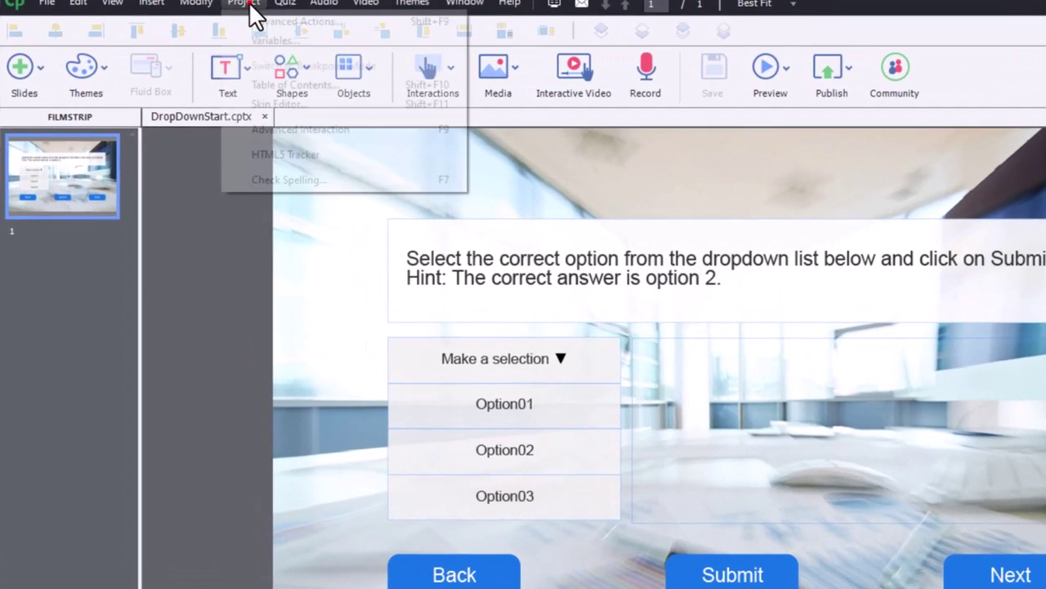
click(257, 39)
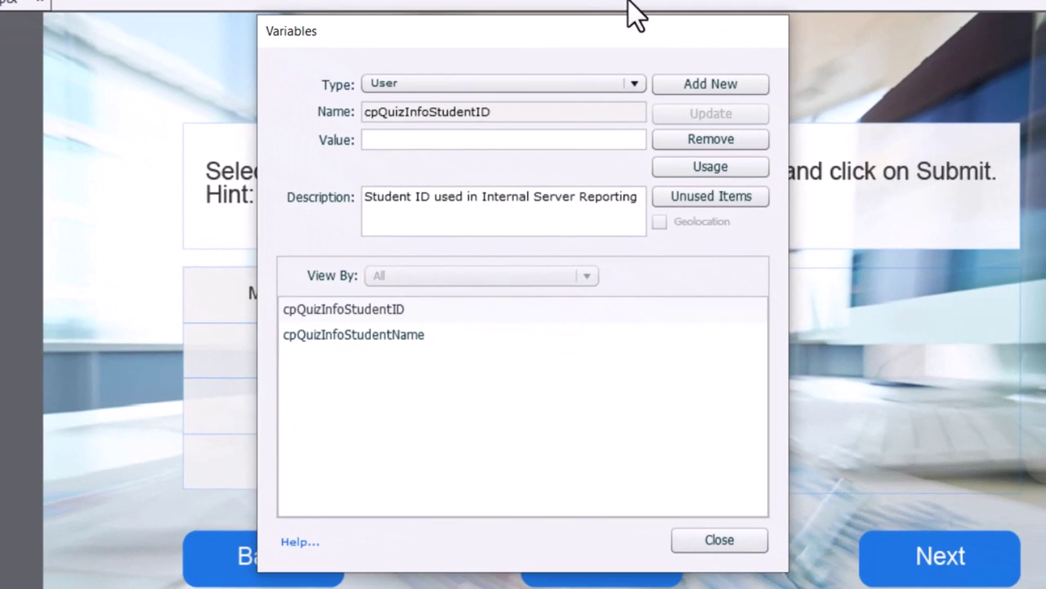
click(706, 85)
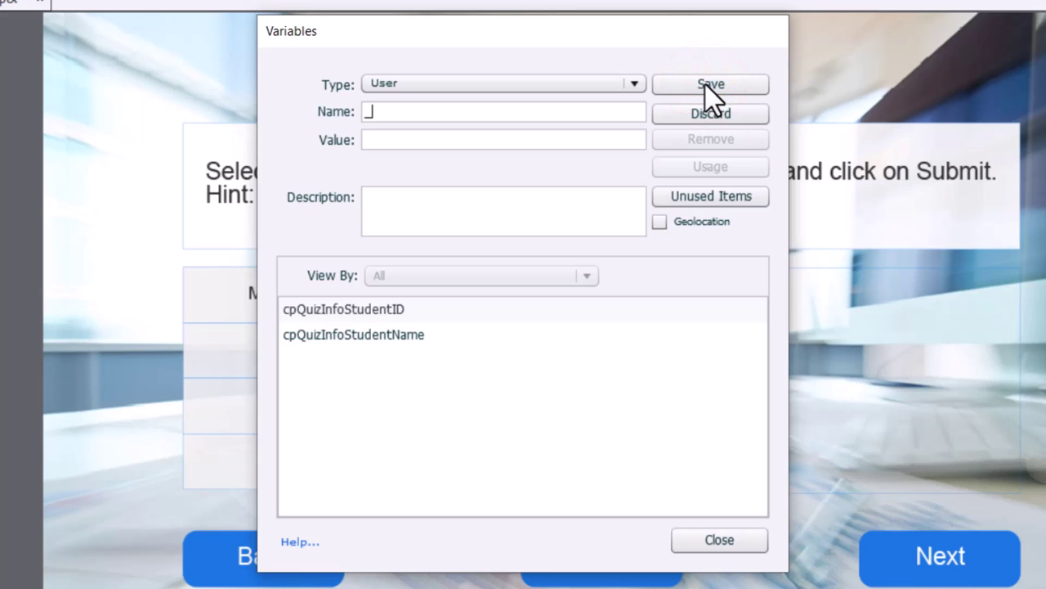
text(_dropdown01)
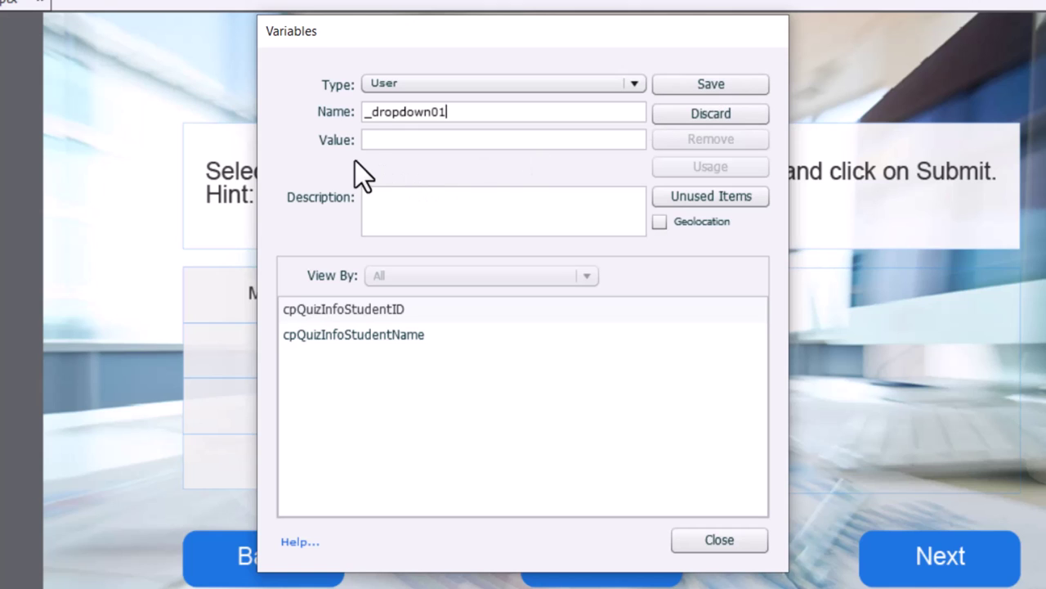
click(712, 86)
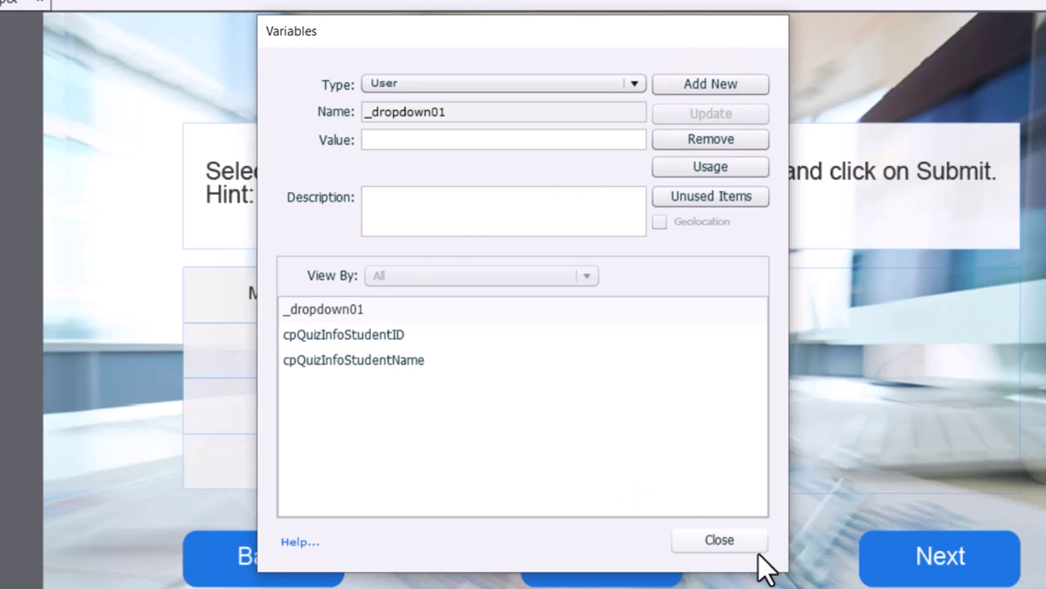
click(719, 541)
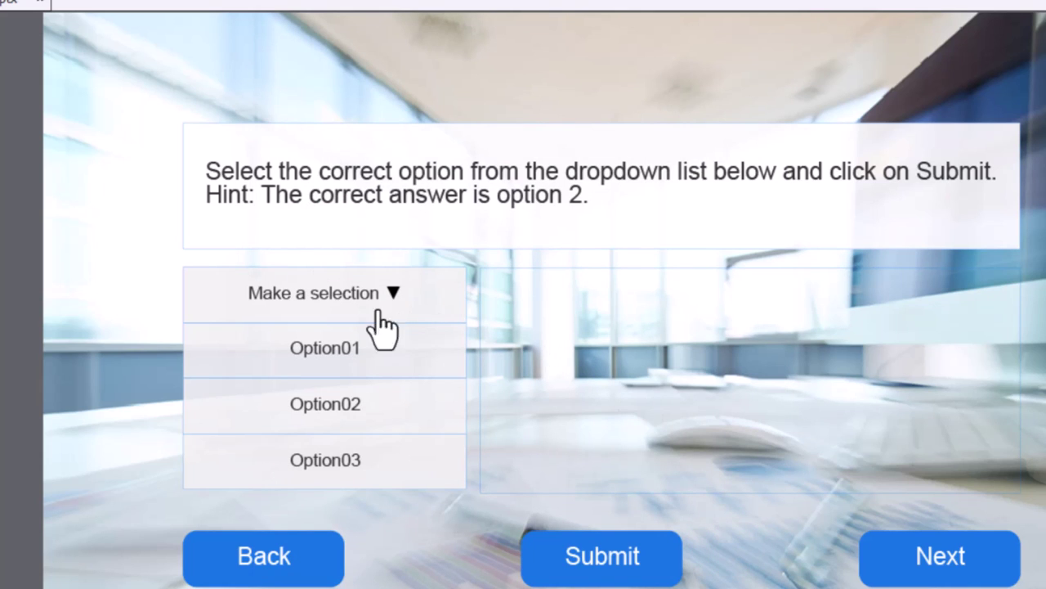
click(309, 297)
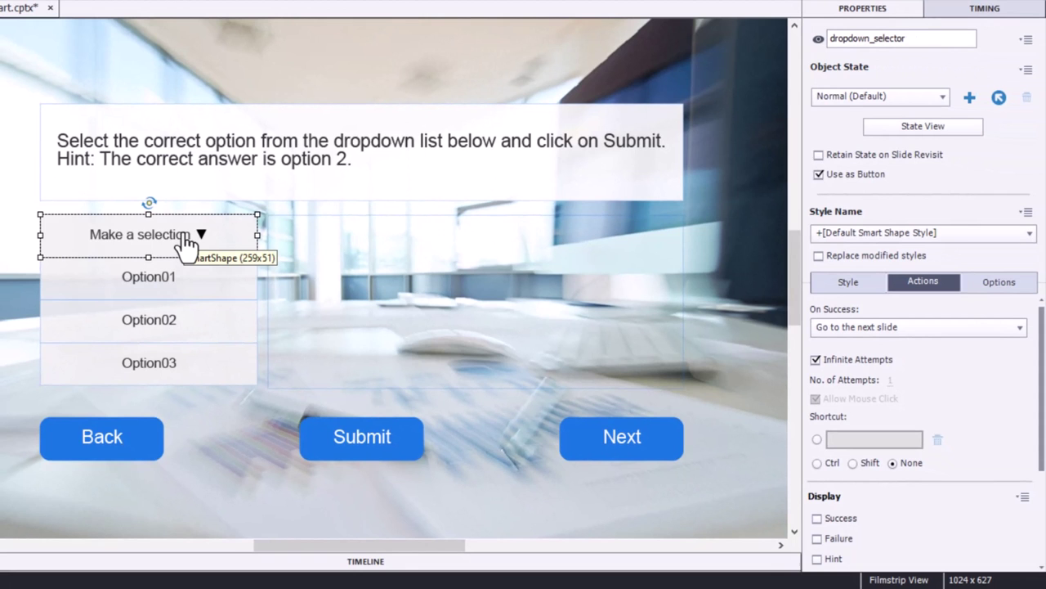
click(906, 127)
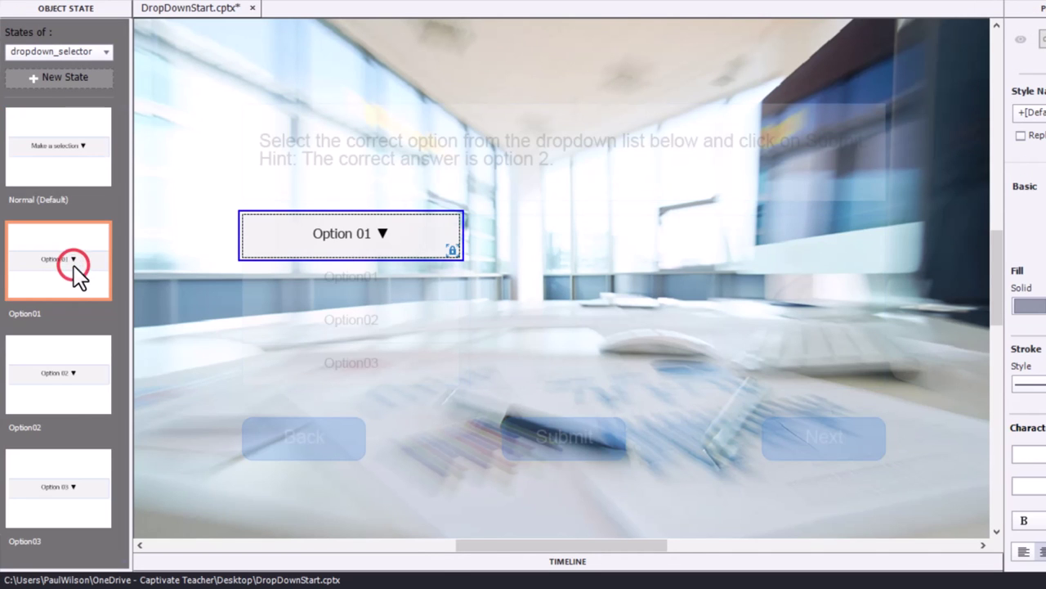
click(70, 381)
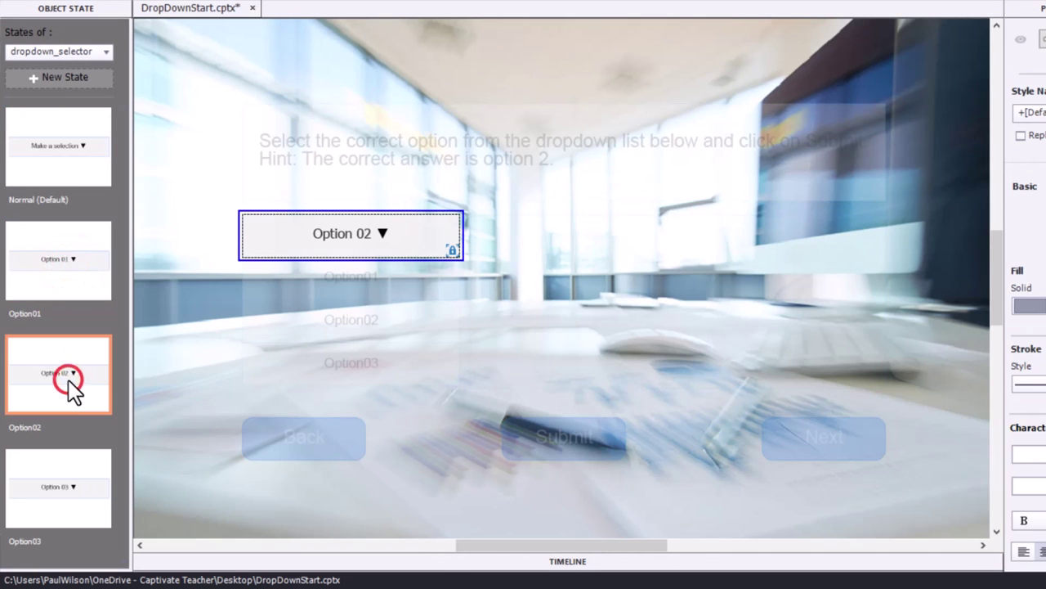
click(79, 484)
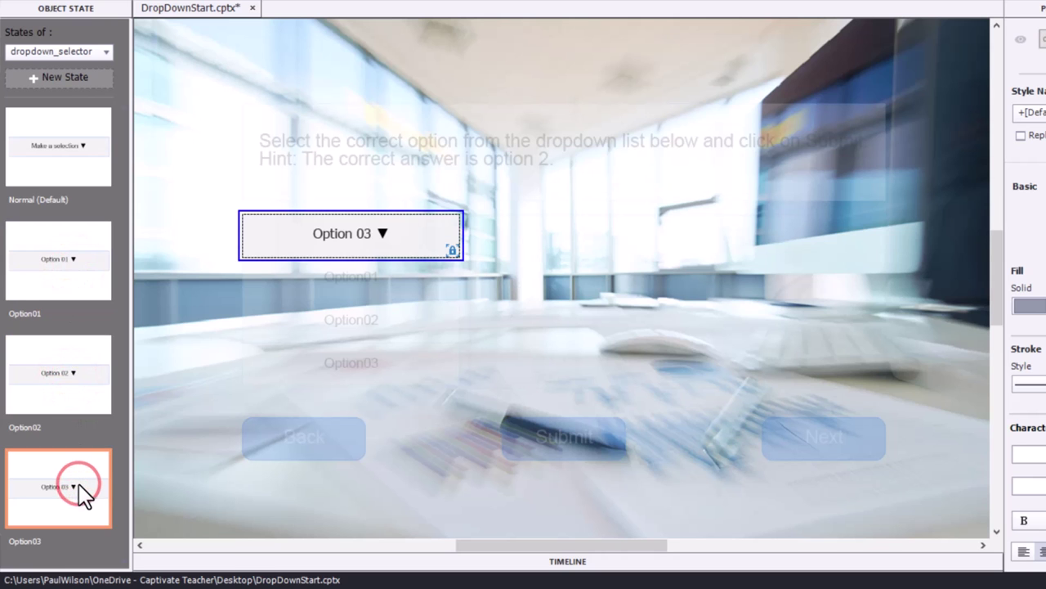
click(62, 151)
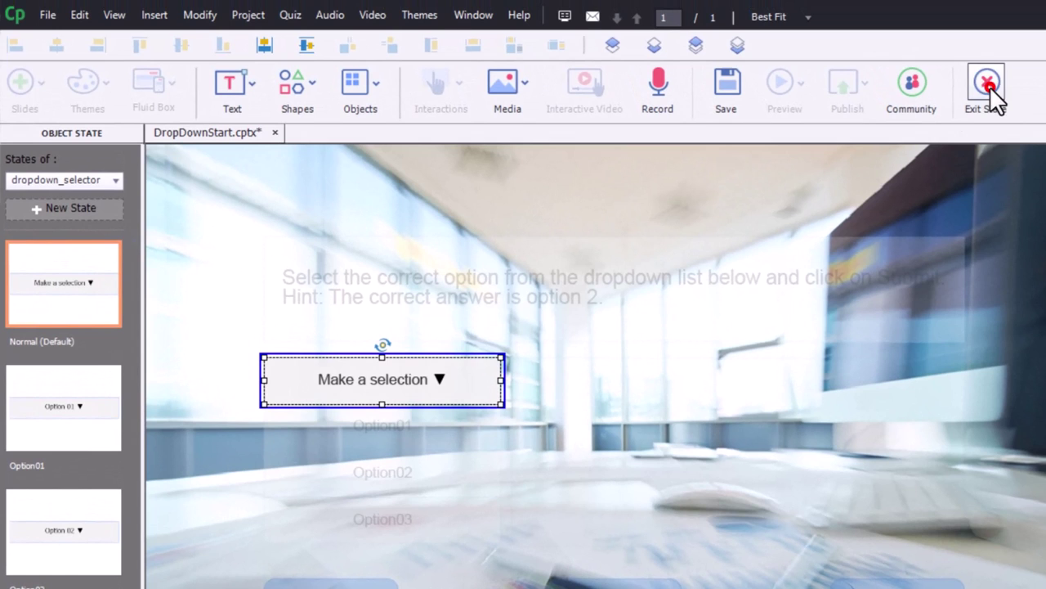
click(990, 86)
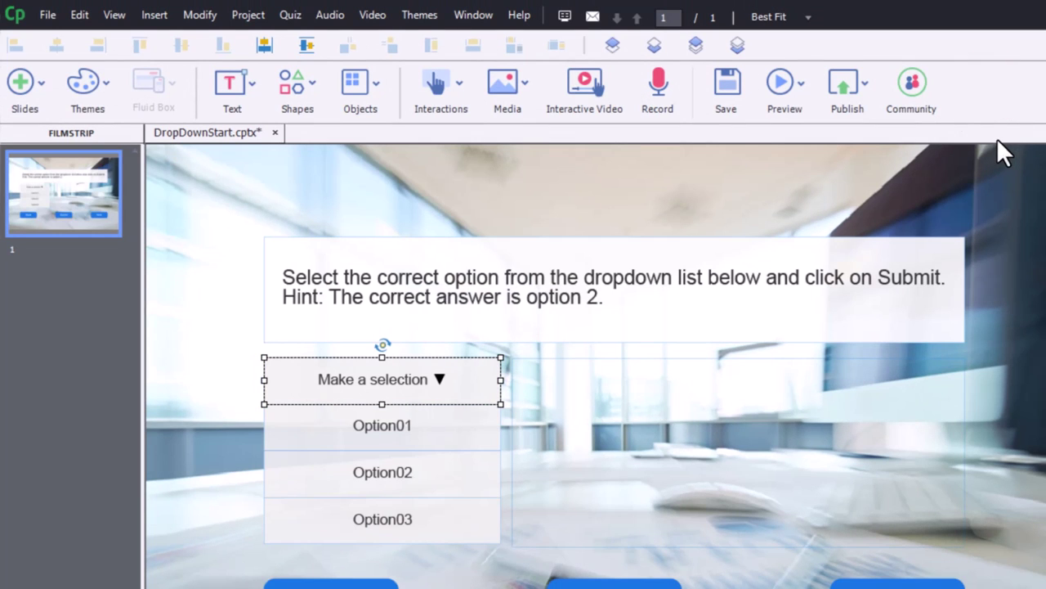
Step: Create an advanced action ClickTheDropdown whose first action shows DropDown01
click(242, 17)
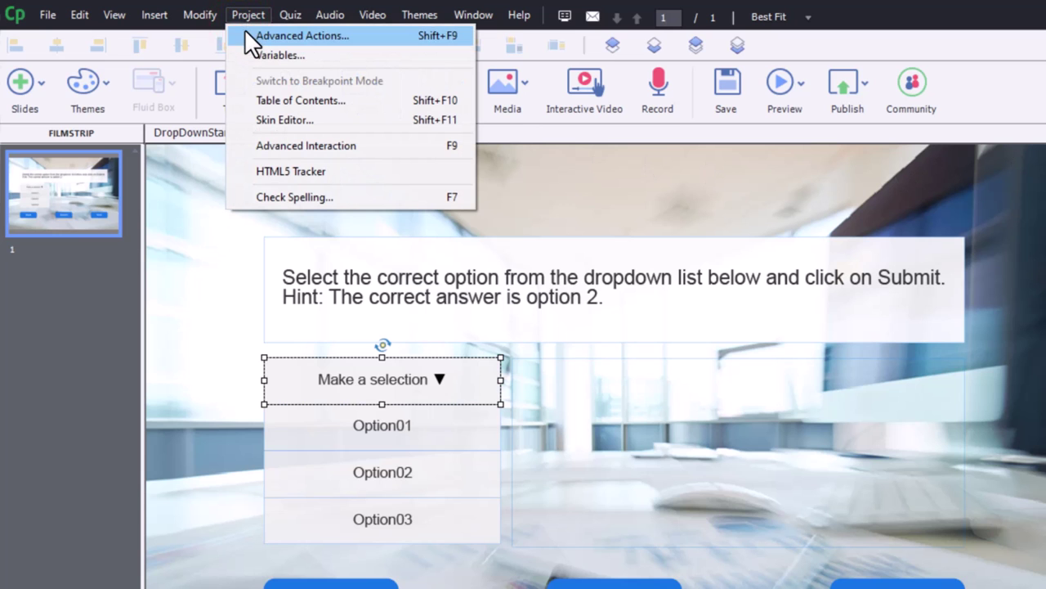
click(245, 35)
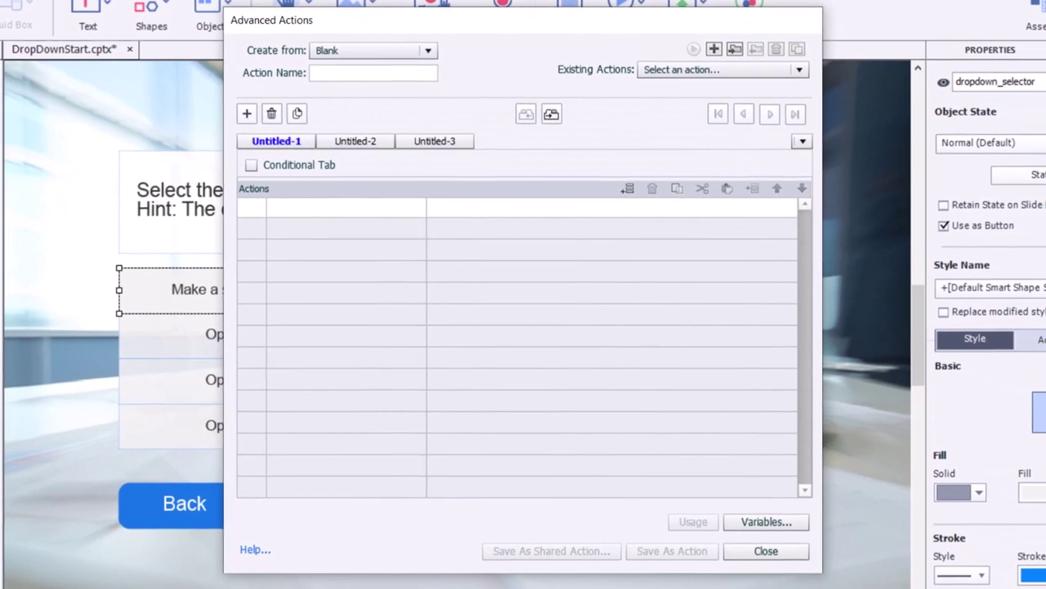
text(C)
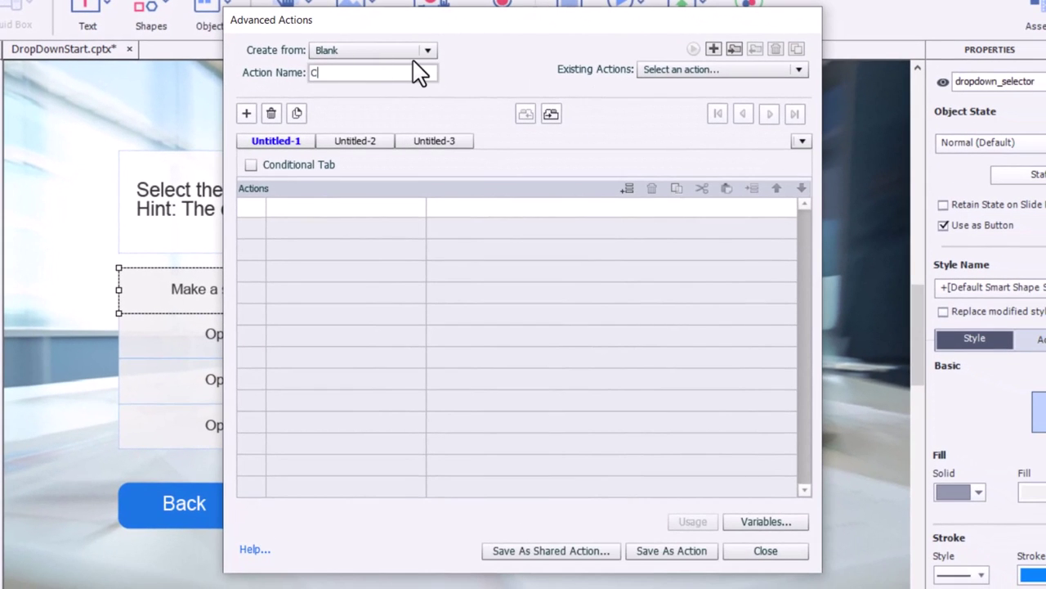
text(lickTheDropdown)
click(289, 208)
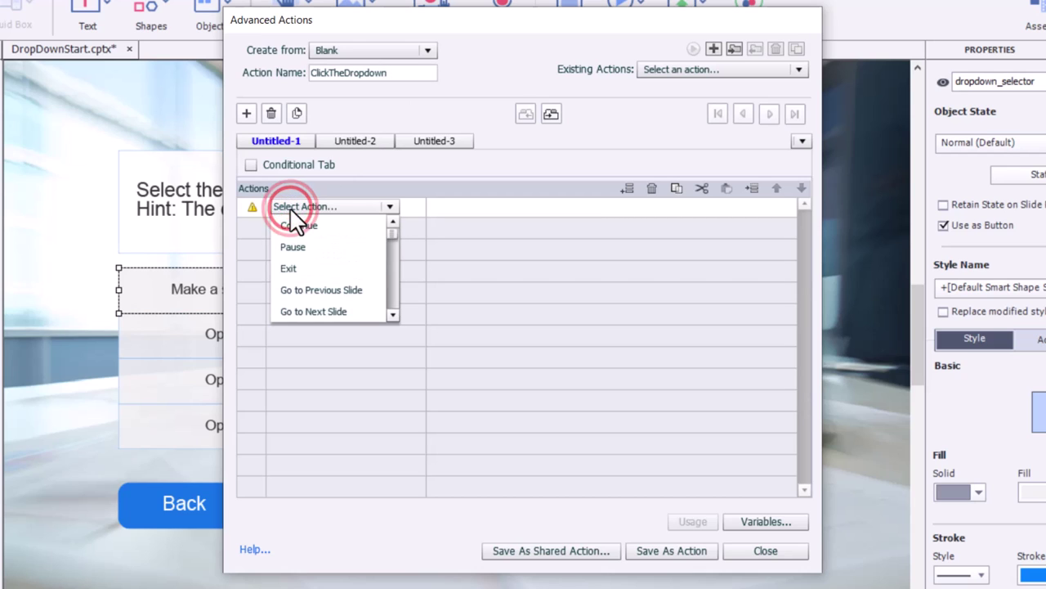
scroll(289, 207, down, 3)
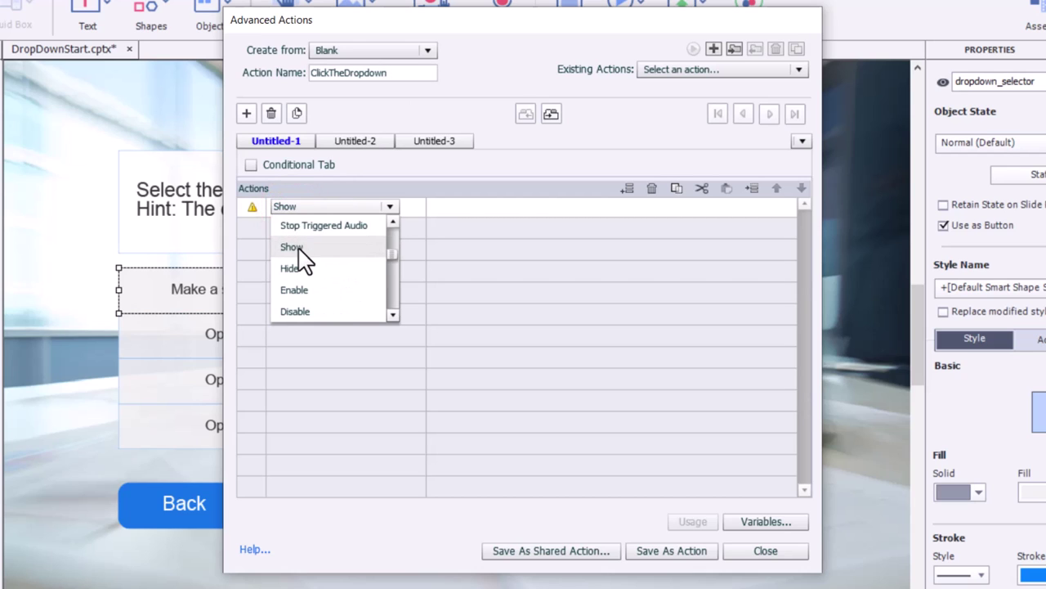
click(296, 246)
text(drop)
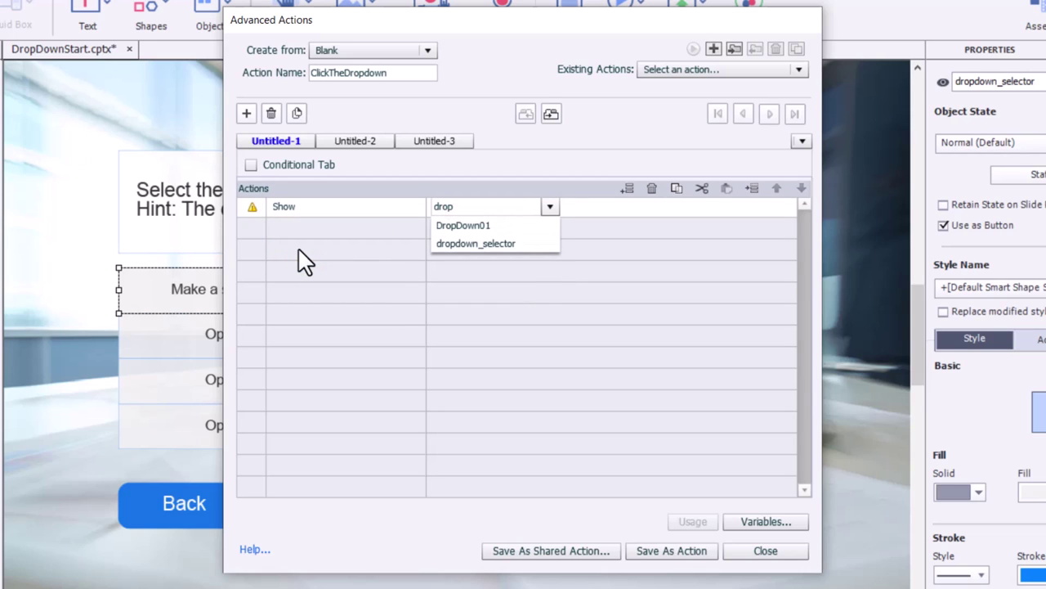
key(Down)
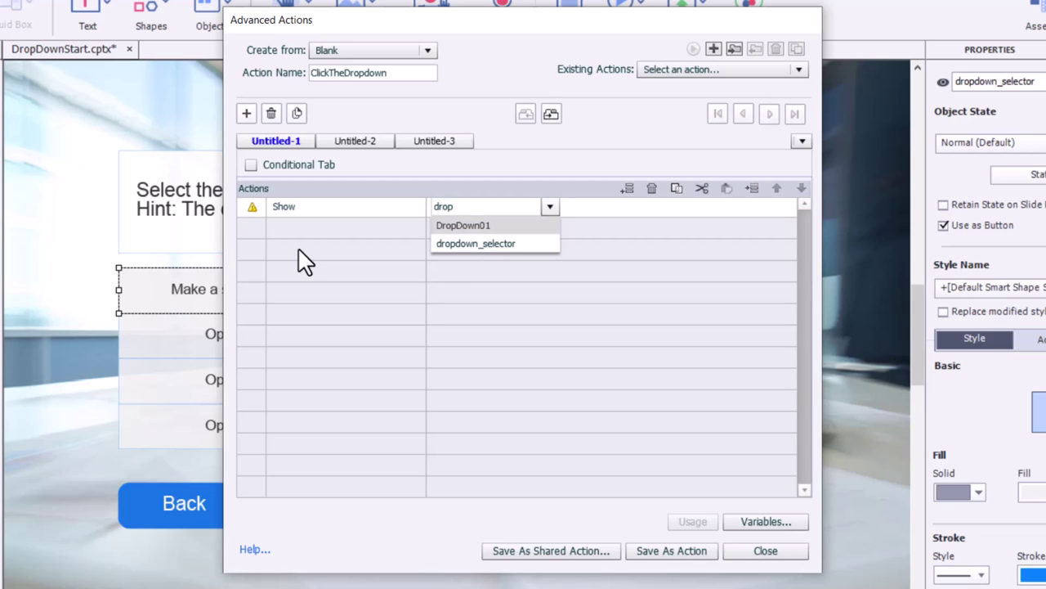
key(Return)
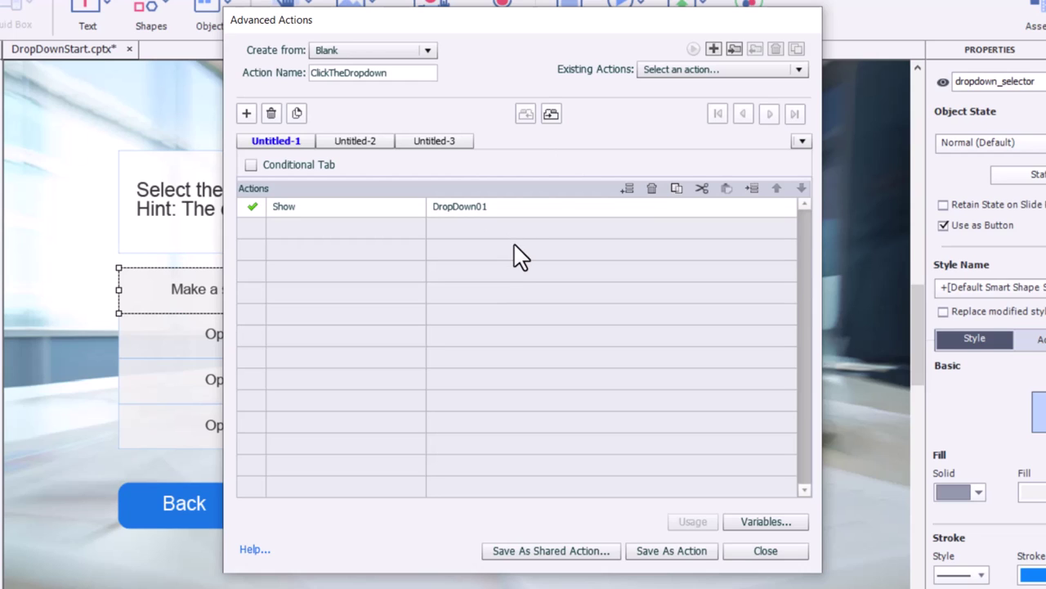
Step: Save ClickTheDropdown as an action, confirm, and close the Advanced Actions editor
click(682, 551)
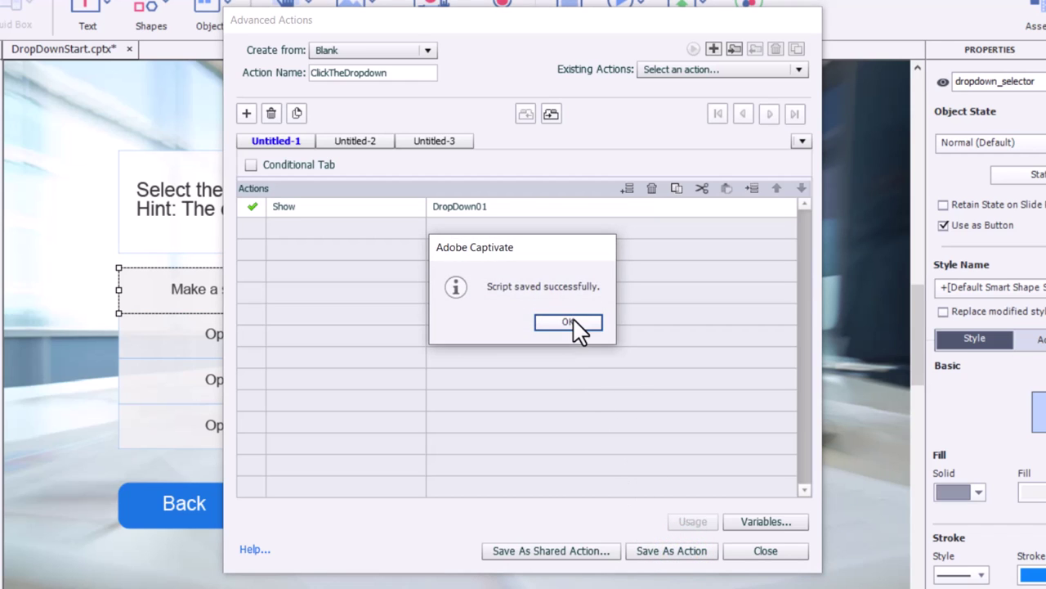
click(573, 320)
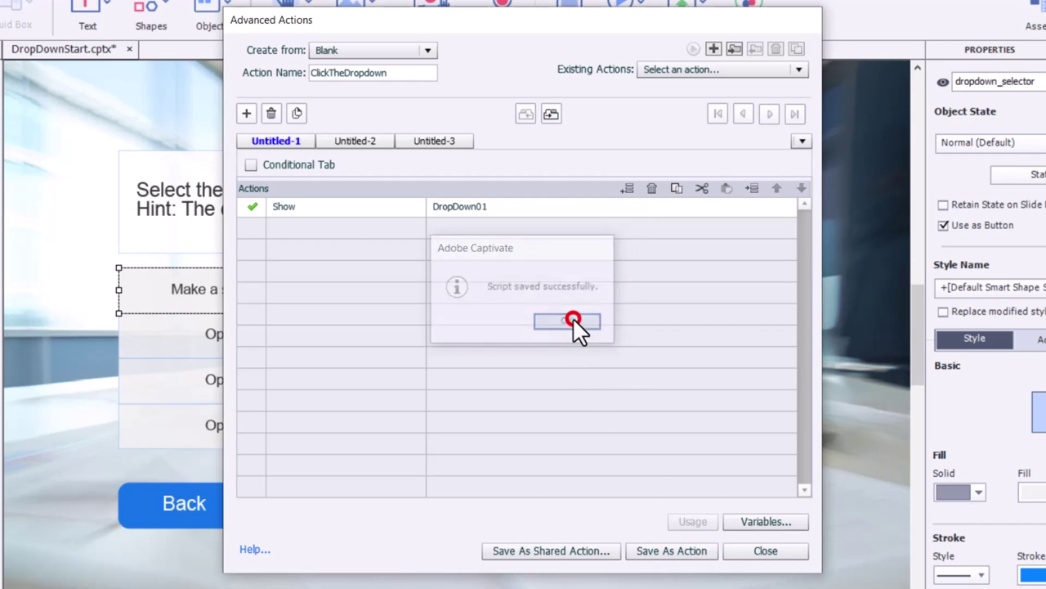
click(766, 551)
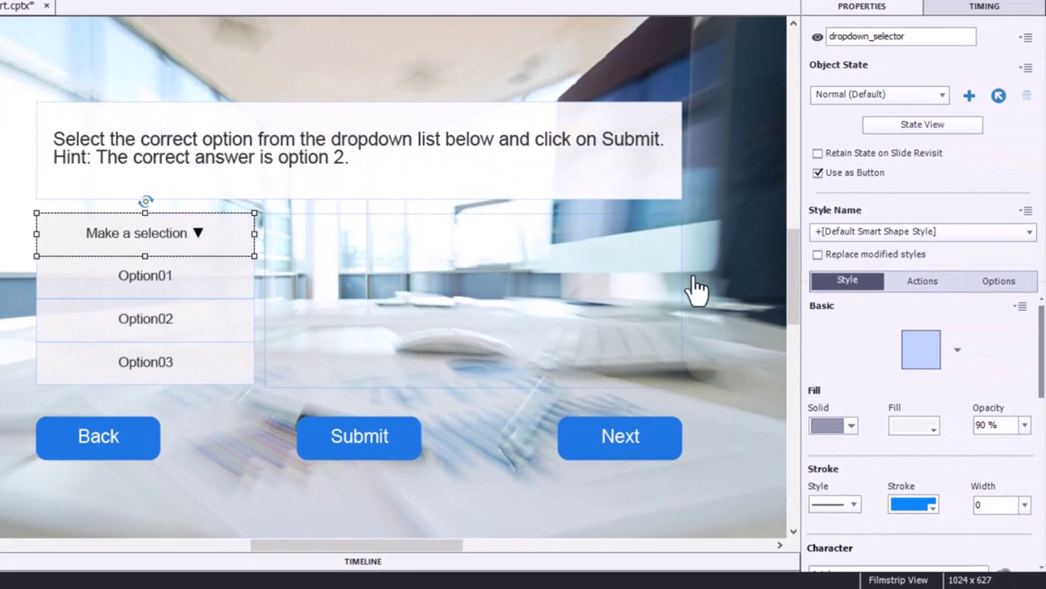
Step: Set dropdown_selector's On Success to Execute Advanced Actions with ClickTheDropdown, then select option01
click(924, 280)
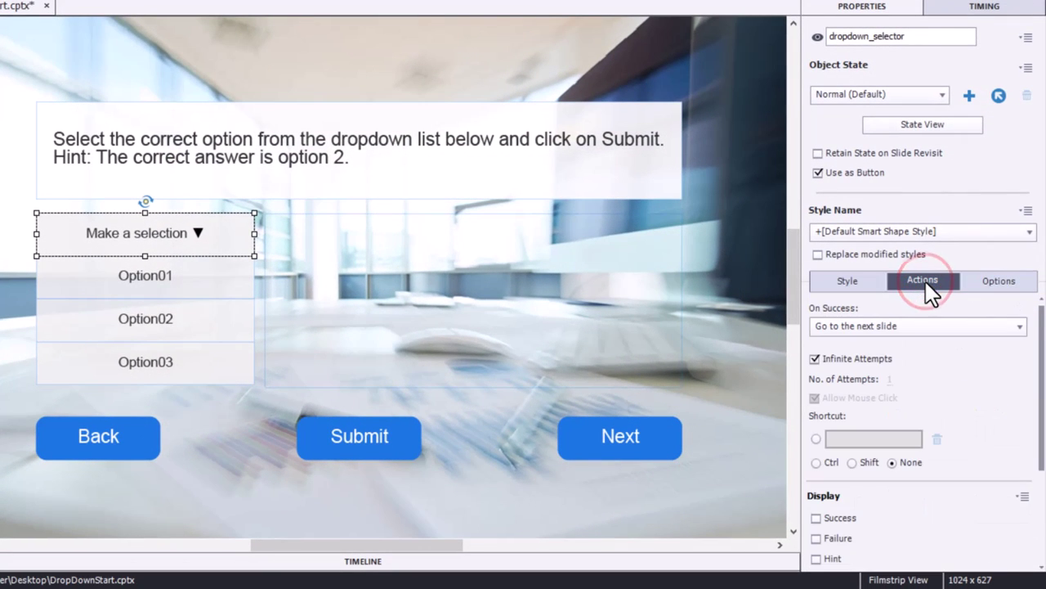
click(921, 326)
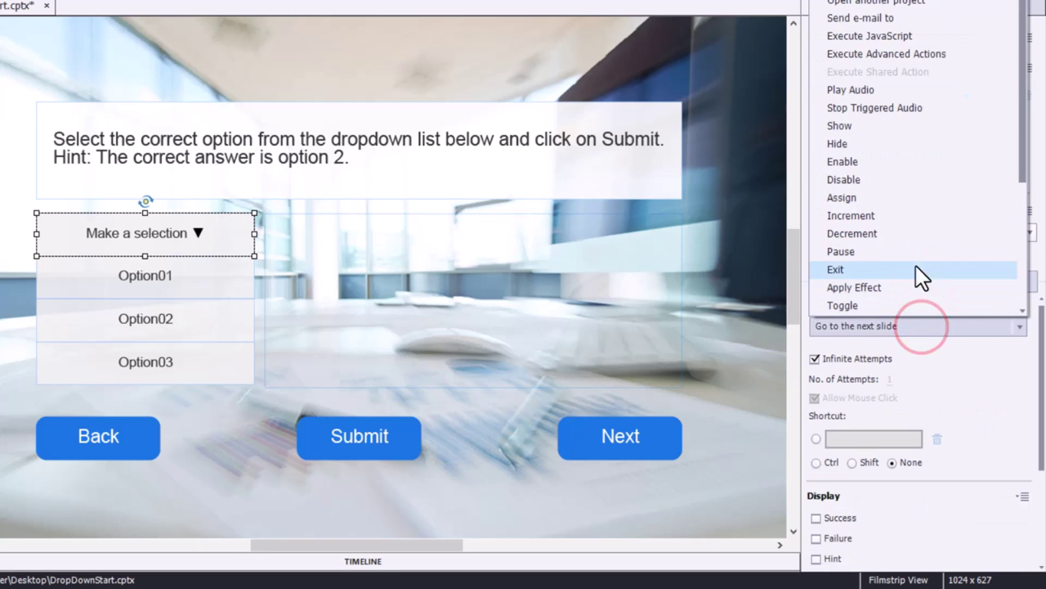
click(908, 53)
click(913, 361)
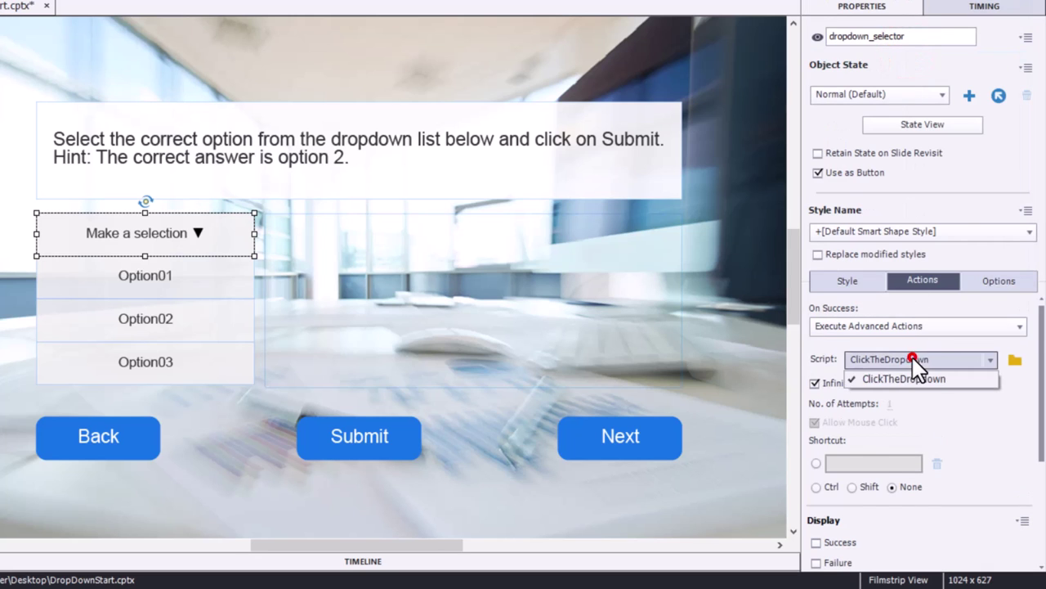
click(912, 360)
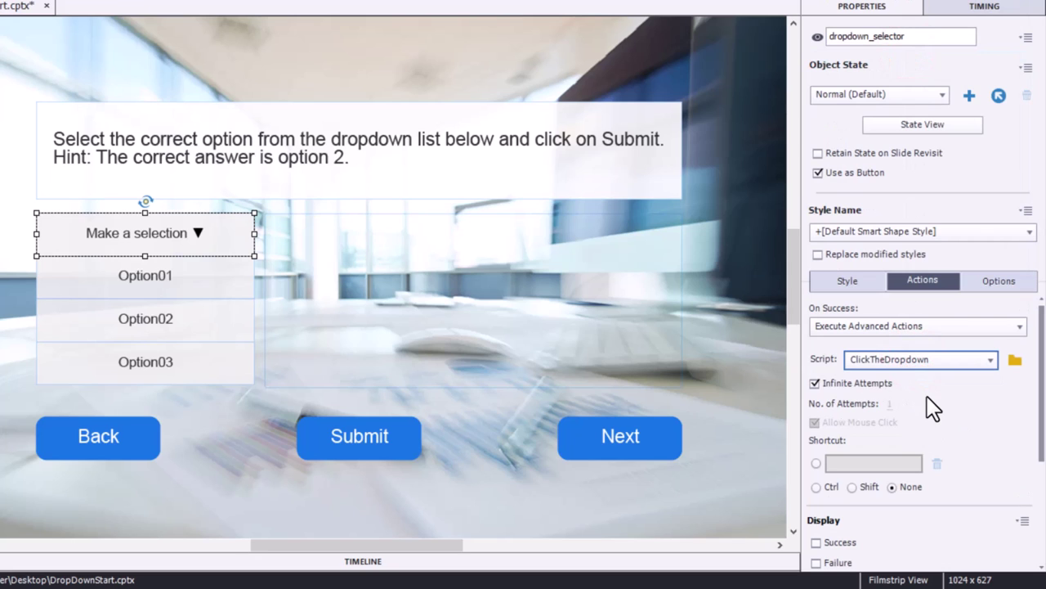
click(145, 281)
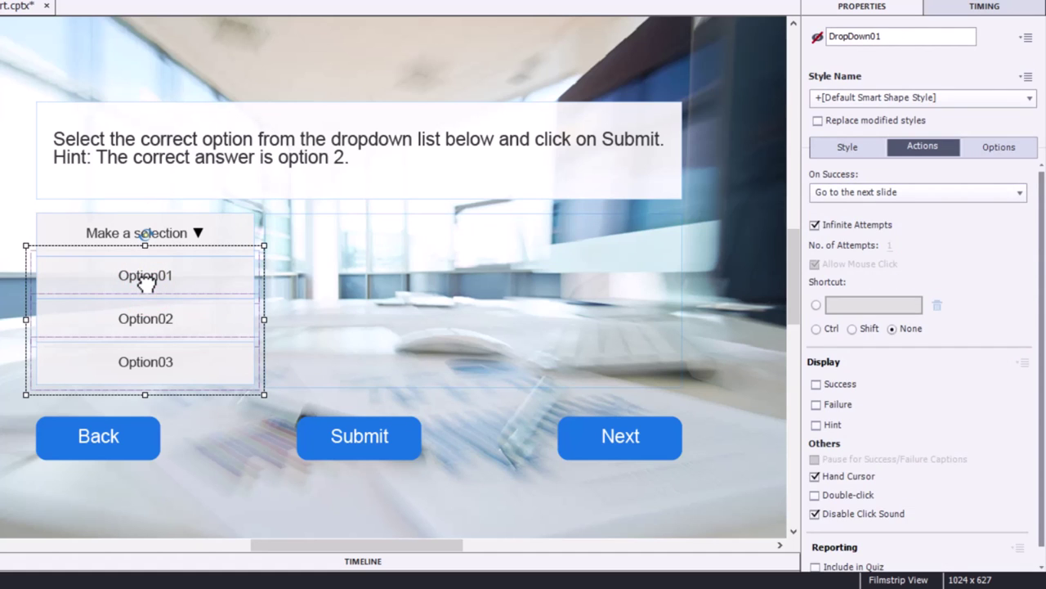
click(145, 281)
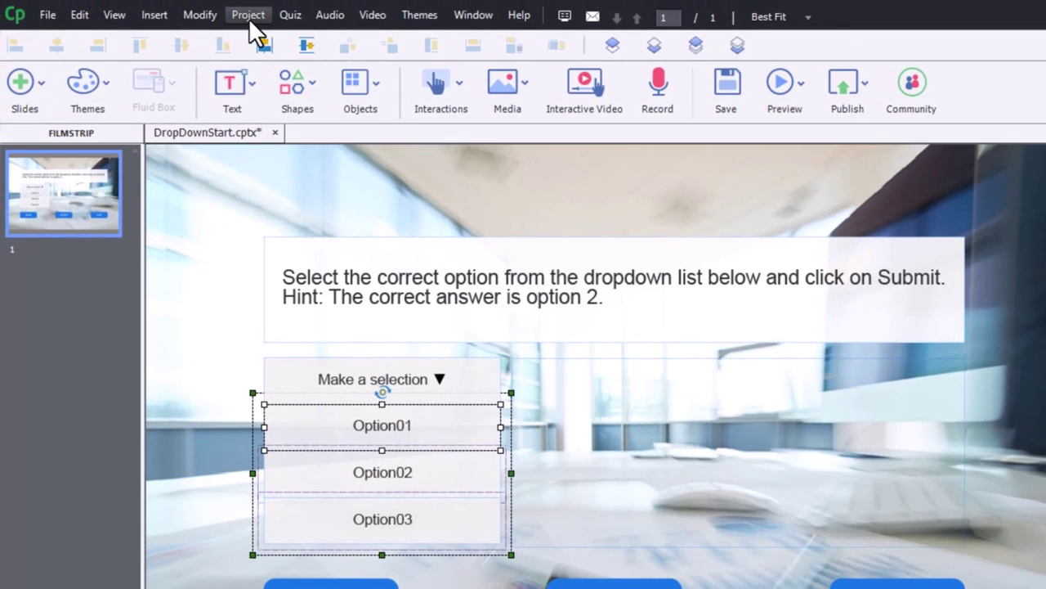
Step: Start an advanced action OptionSelection01 that assigns the literal 1 to _dropdown01
click(248, 16)
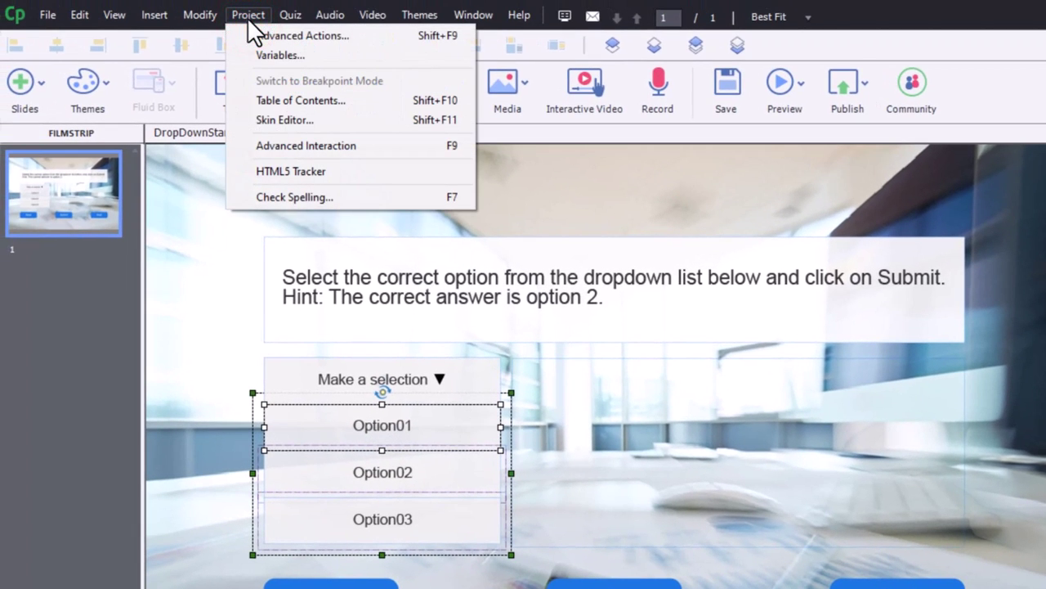
click(250, 34)
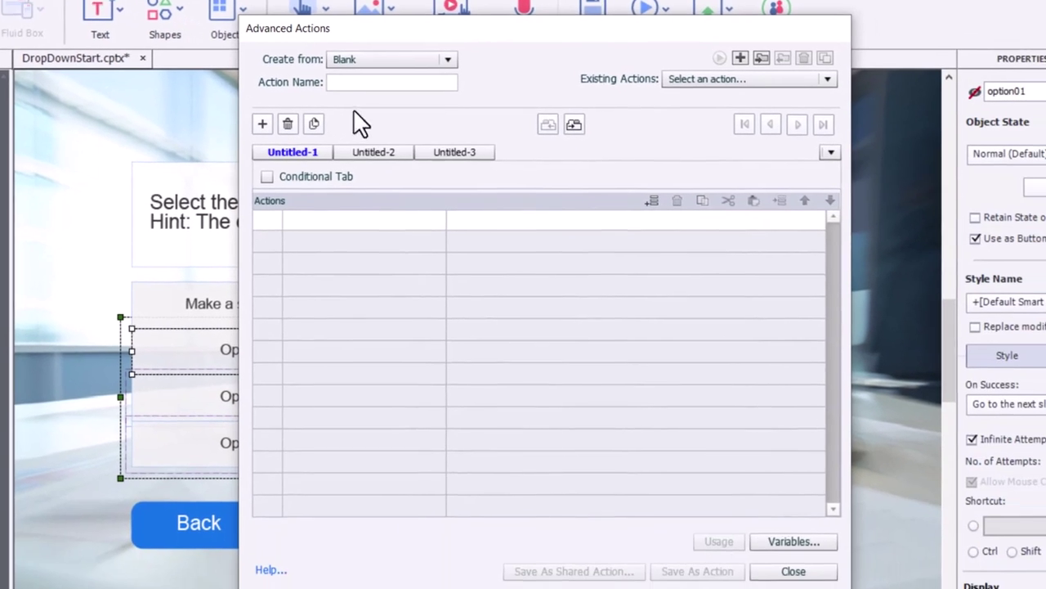
click(483, 157)
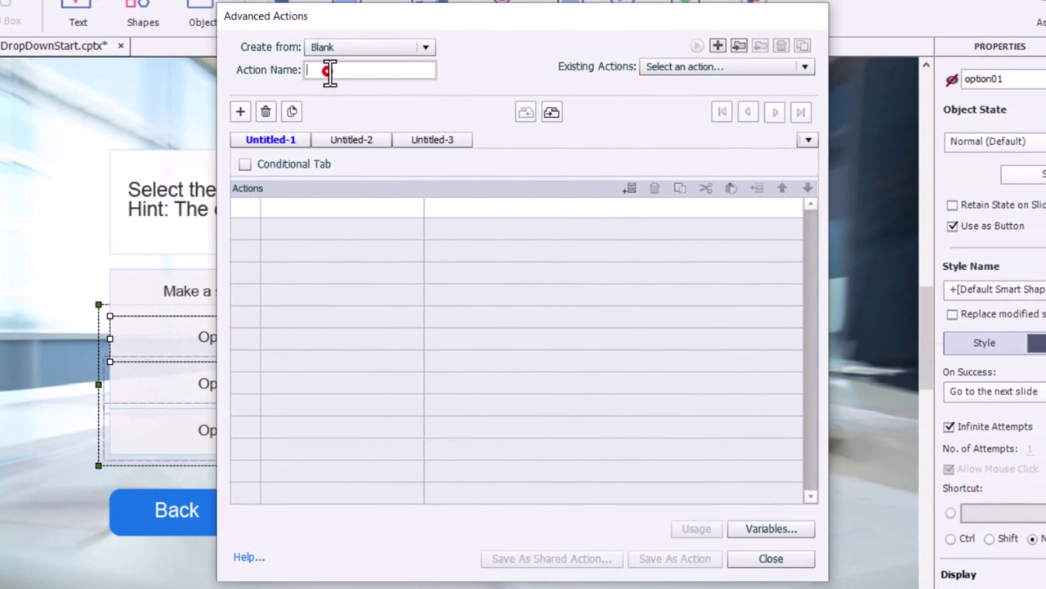
text(Optio)
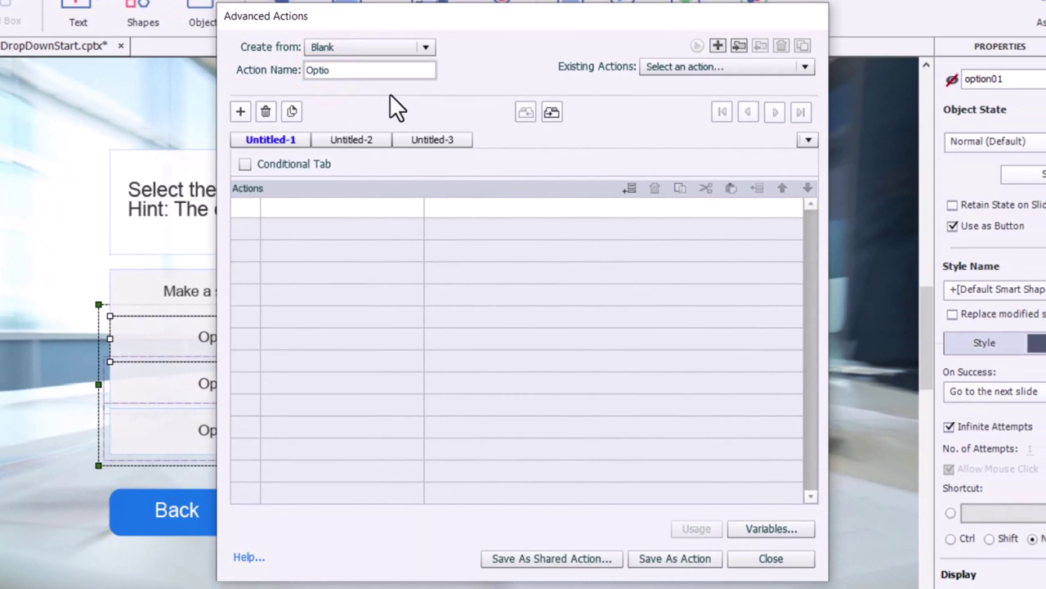
text(nSelection01)
click(289, 209)
key(a)
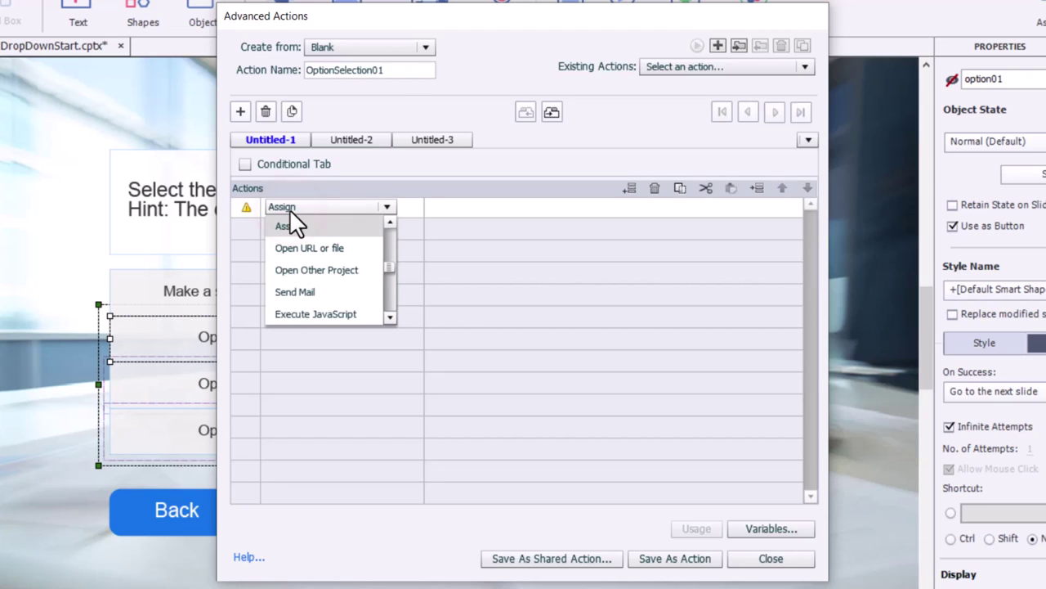
click(293, 226)
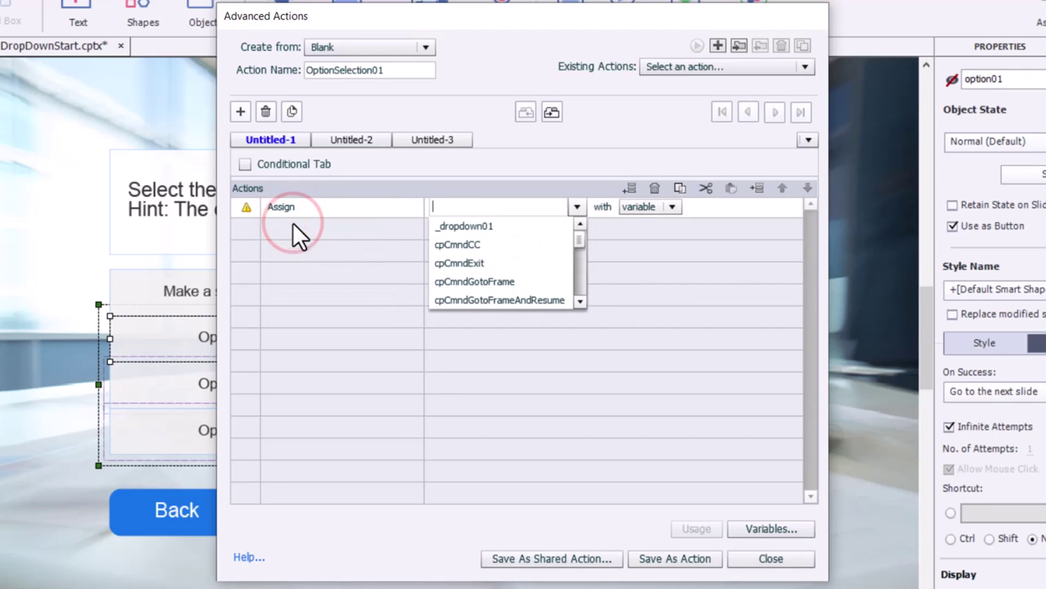
key(Down)
key(Return)
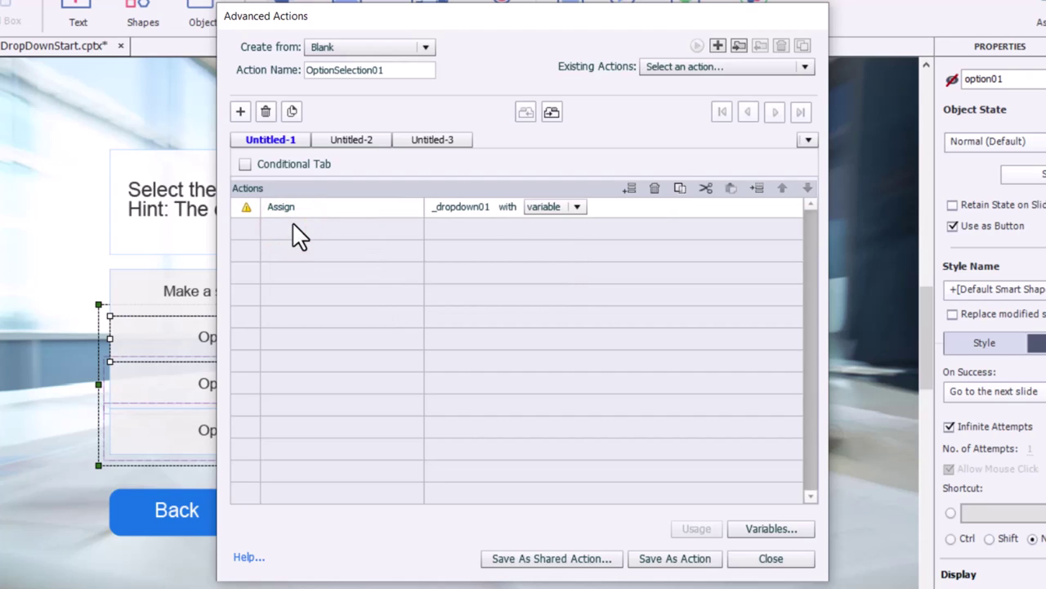
click(578, 206)
click(554, 234)
text(1)
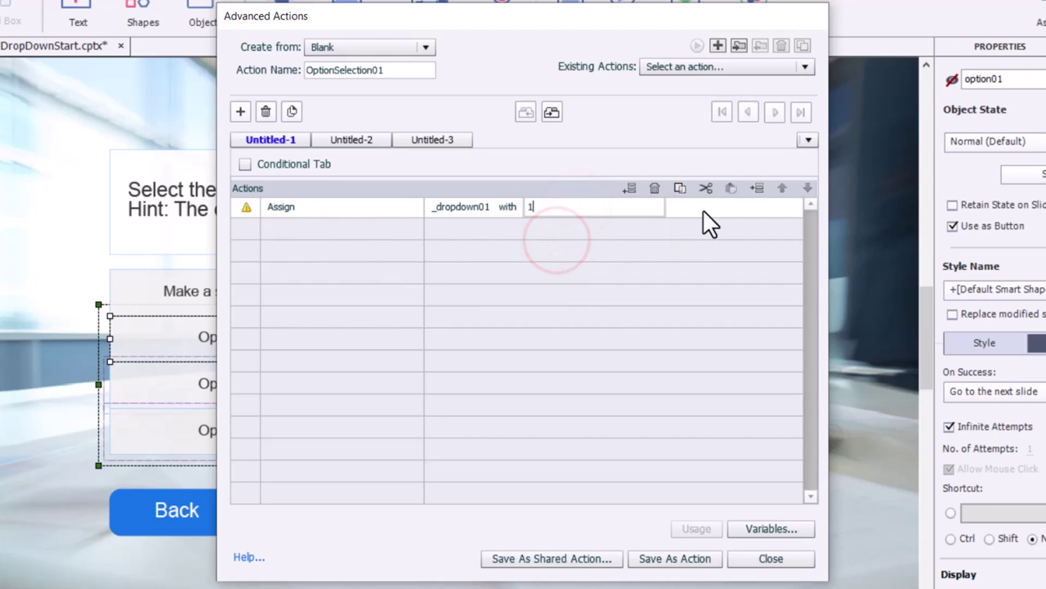
key(Return)
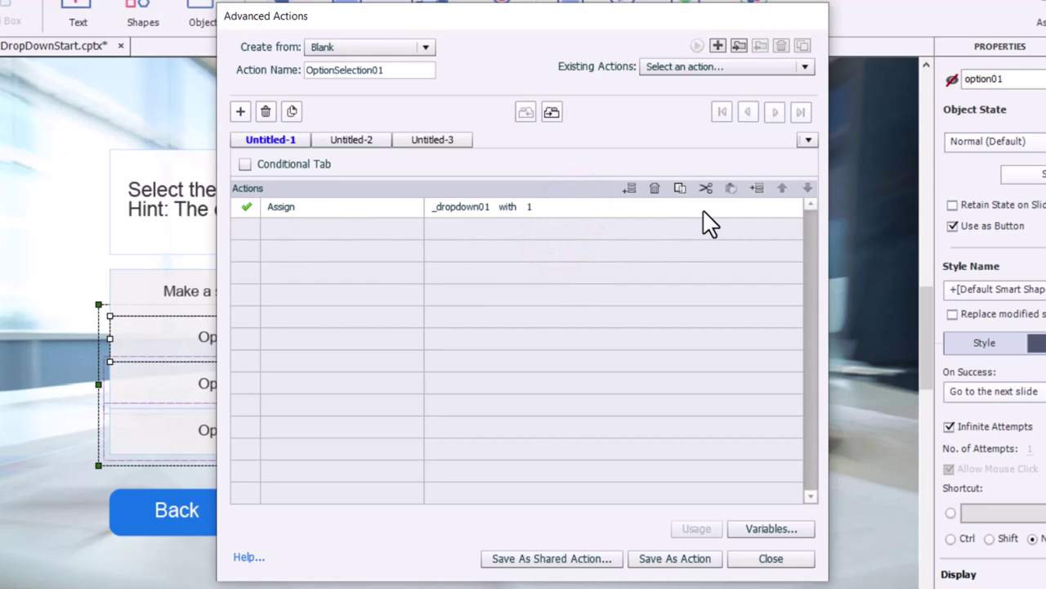
Step: Add a Change State action switching dropdown_selector to Option01
click(303, 226)
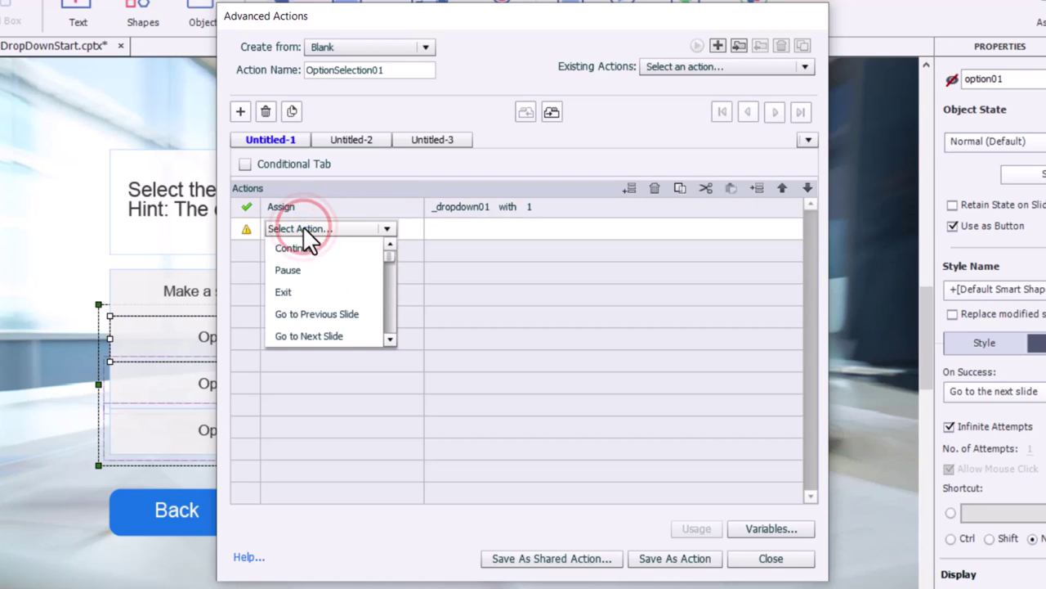
click(349, 247)
scroll(353, 259, down, 5)
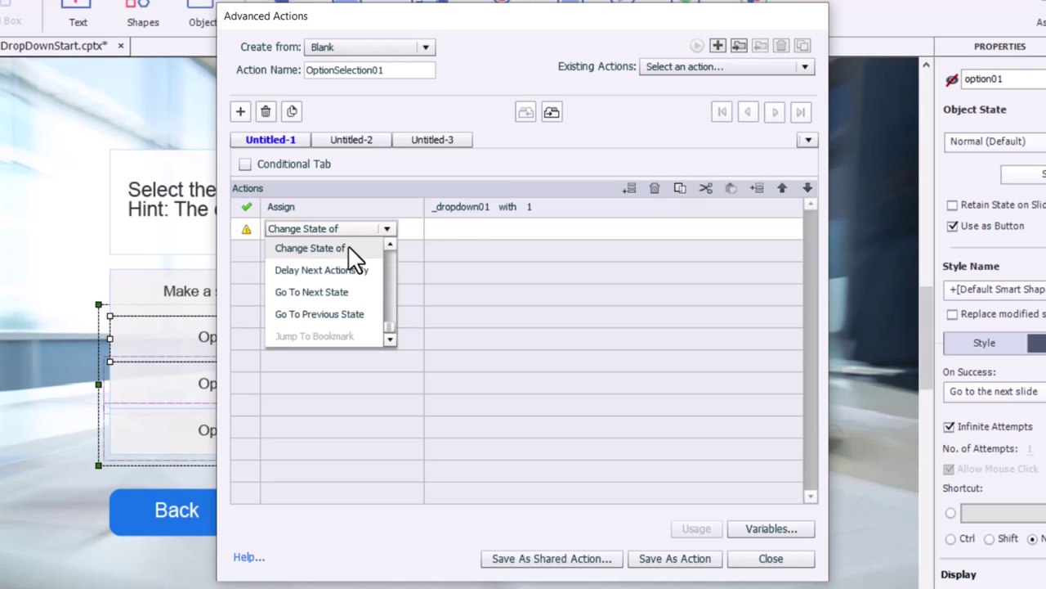
click(349, 247)
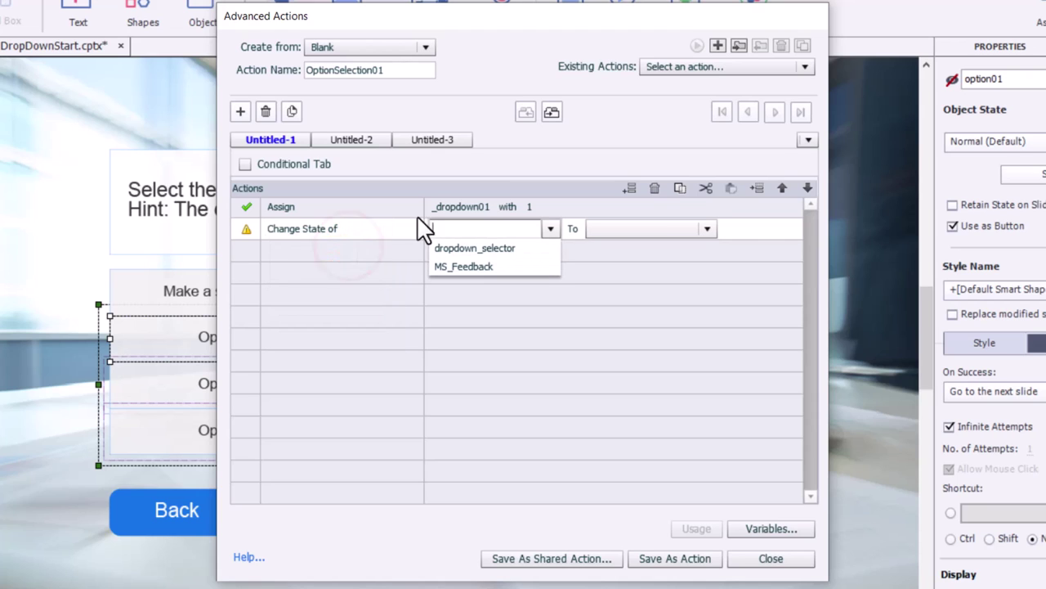
click(469, 249)
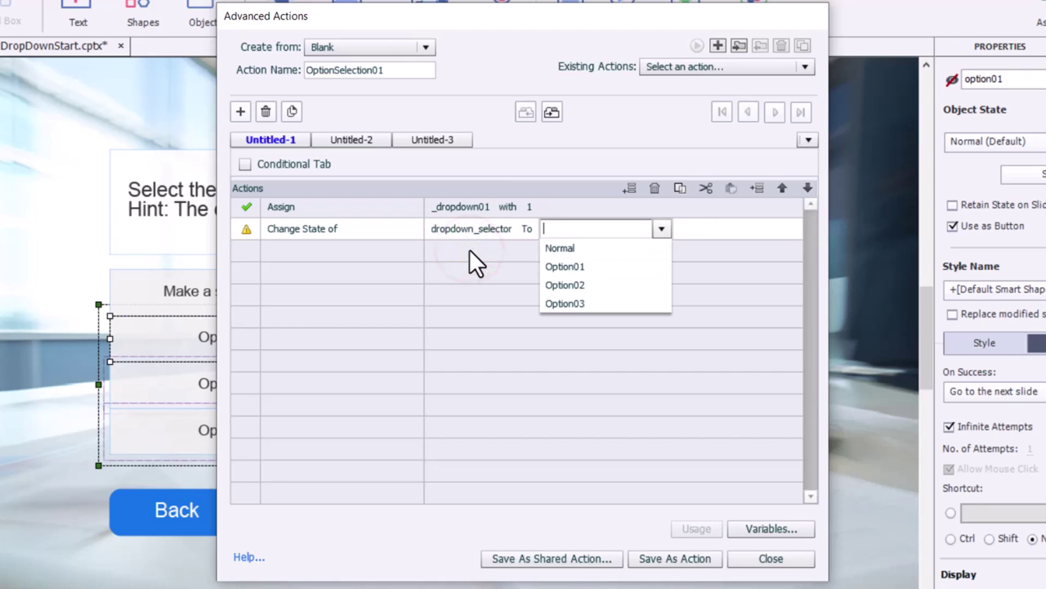
click(584, 266)
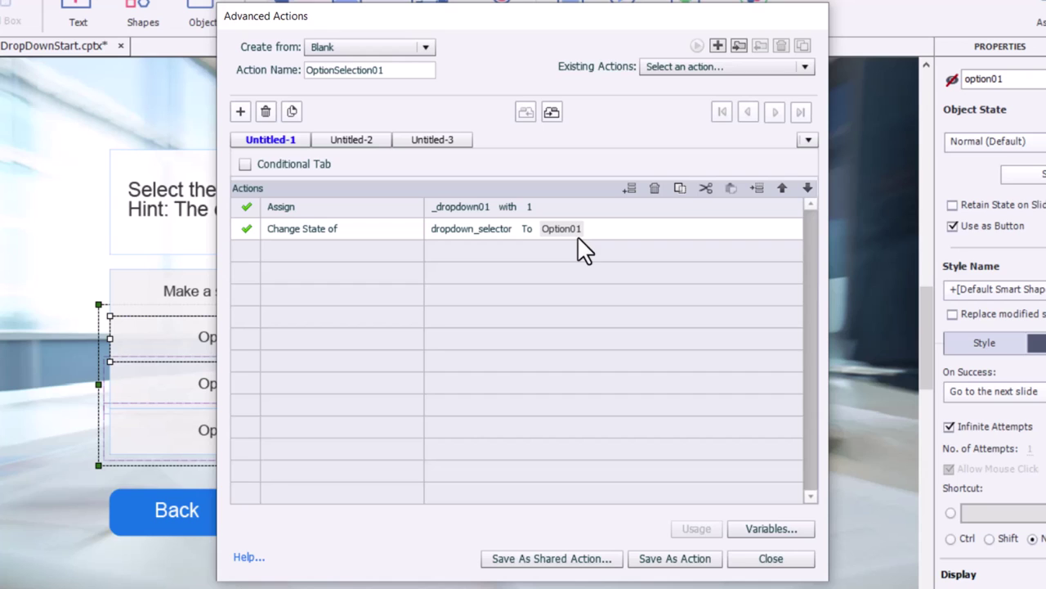
Step: Add a third action hiding DropDown01 and save OptionSelection01
click(280, 252)
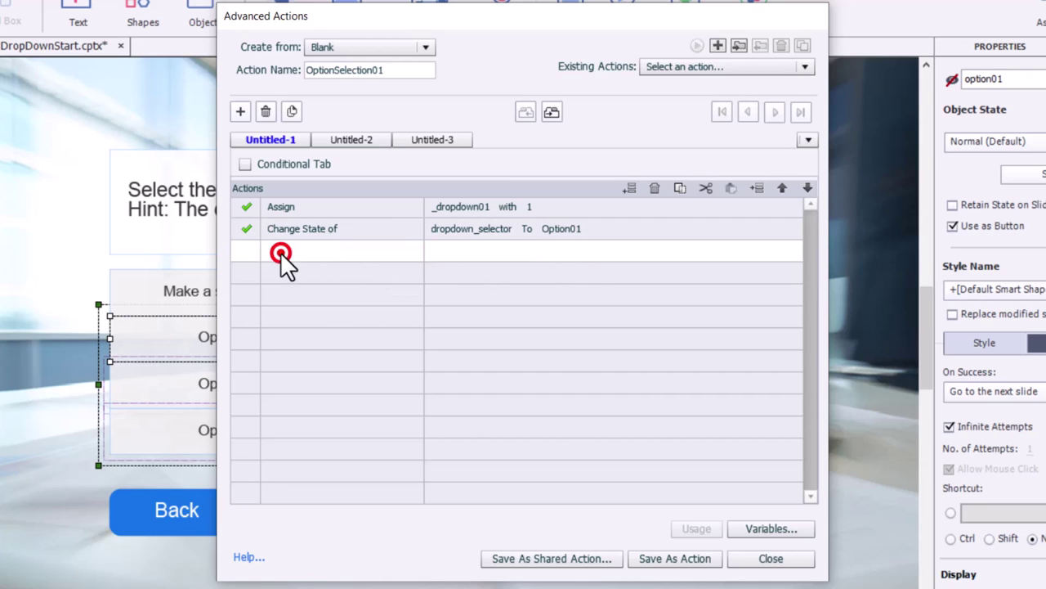
text(h)
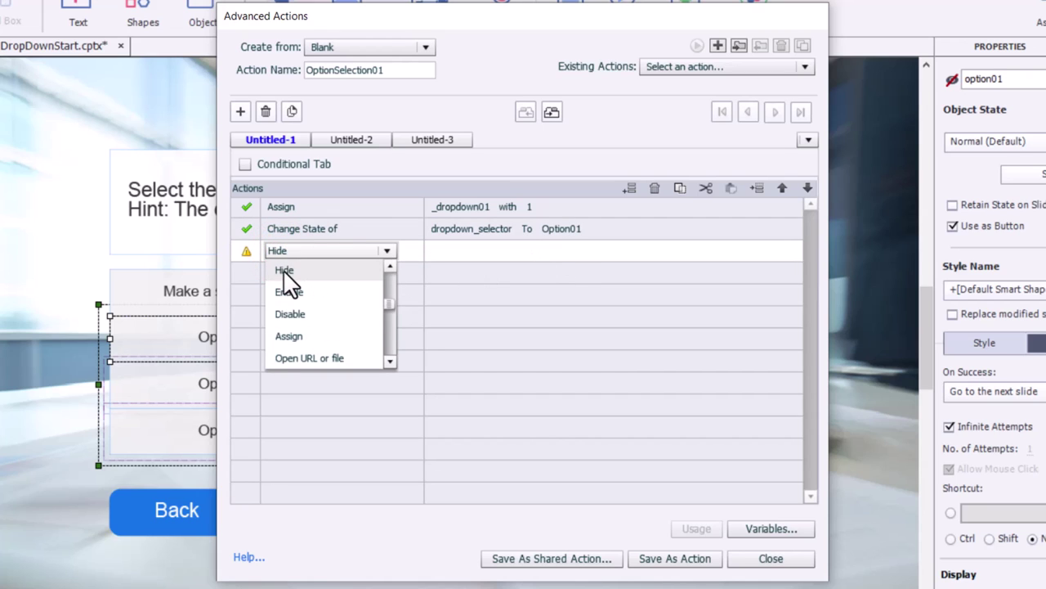
click(284, 271)
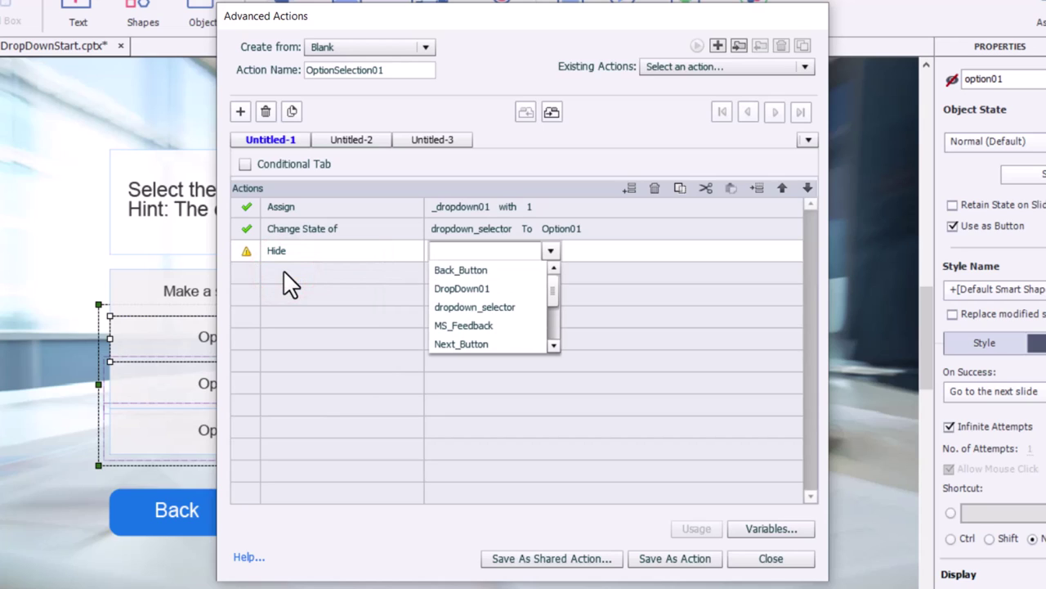
click(489, 288)
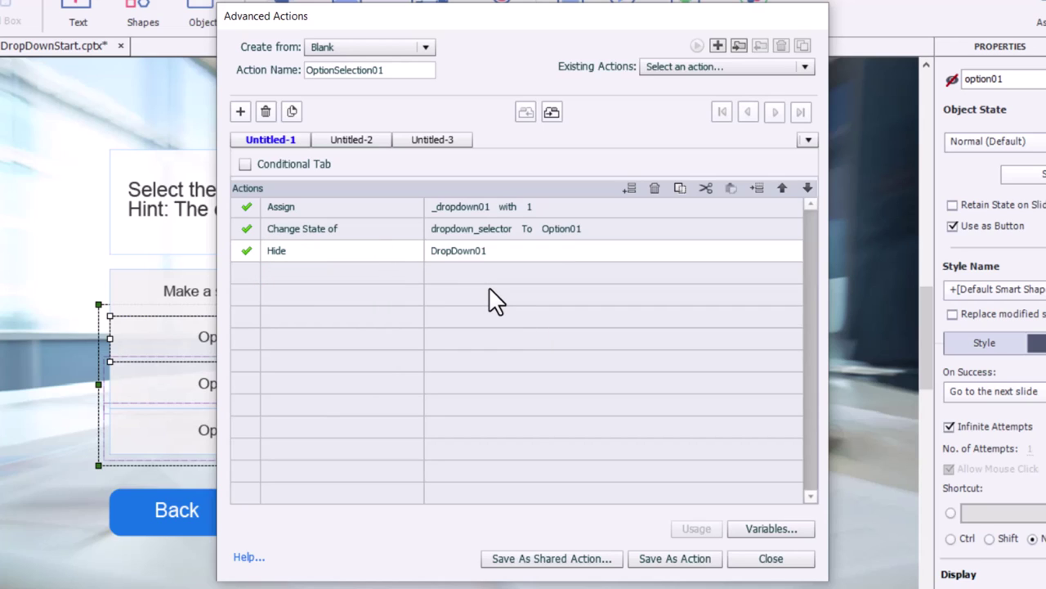
click(678, 559)
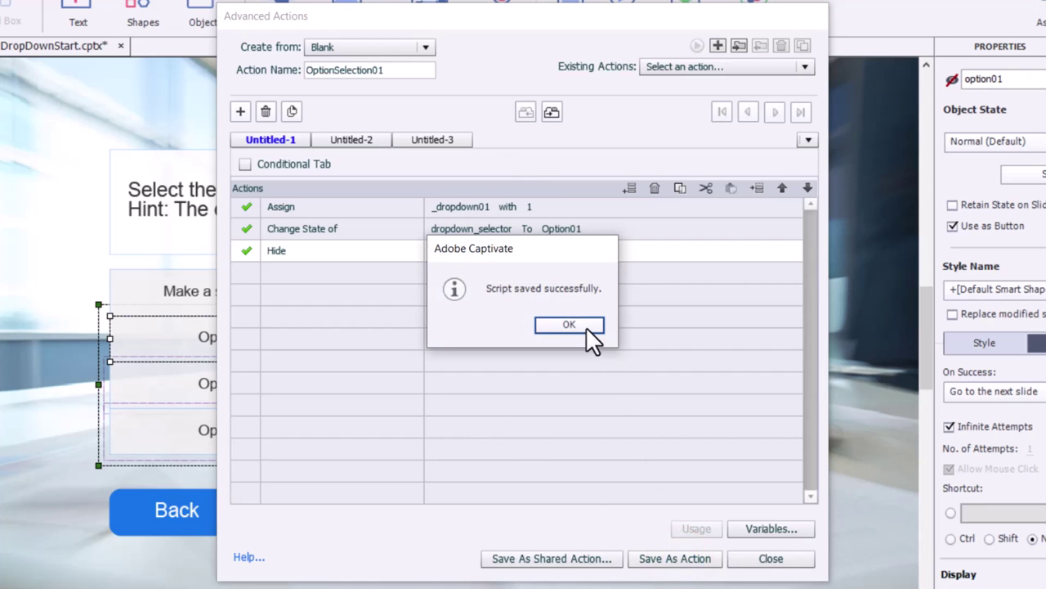
Step: Duplicate OptionSelection01 and rename the copy OptionSelection02
click(581, 325)
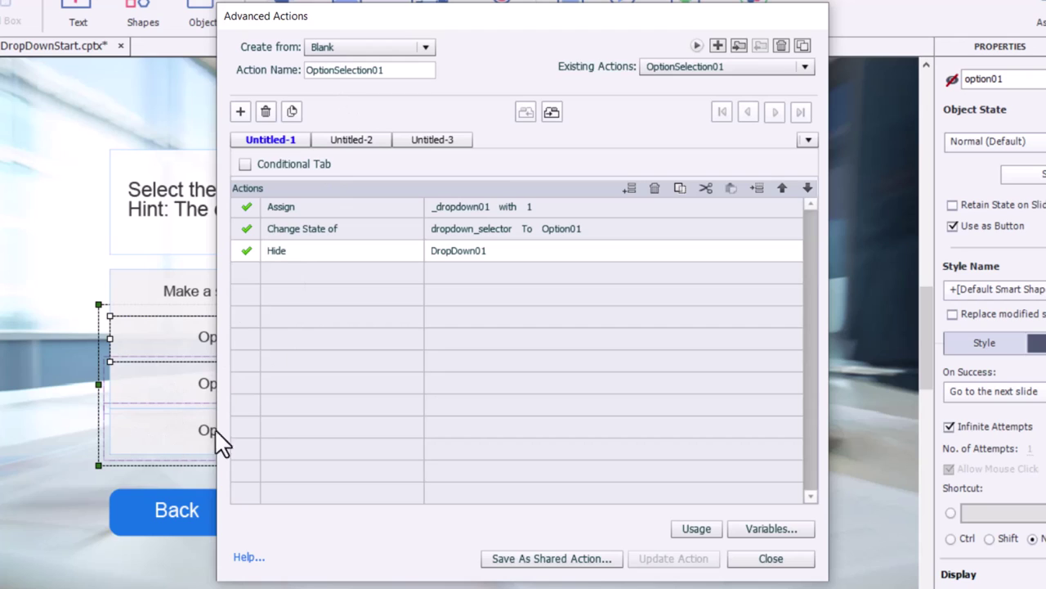
click(802, 45)
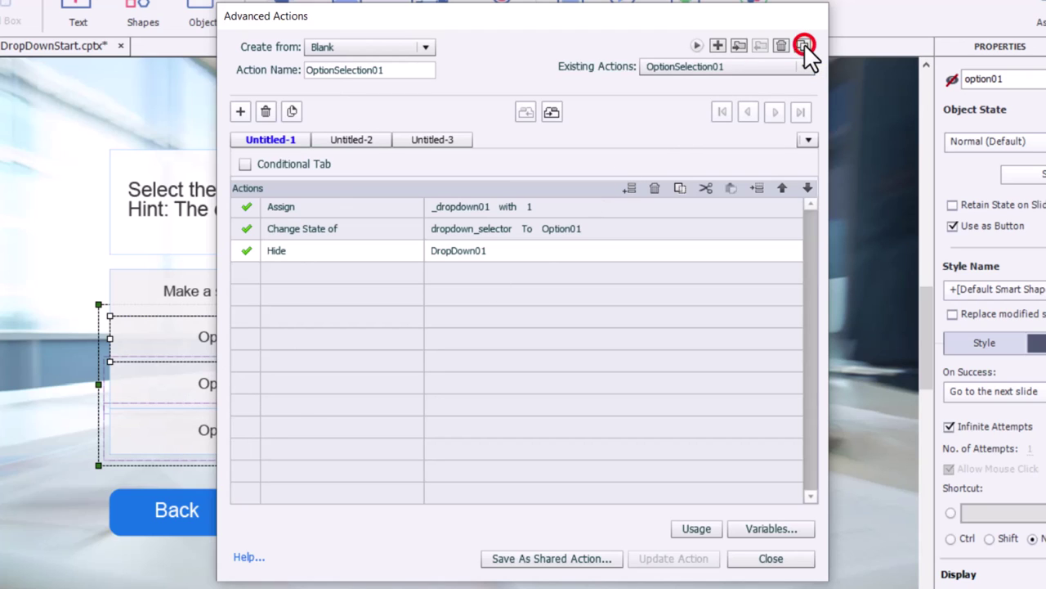
click(368, 69)
key(BackSpace)
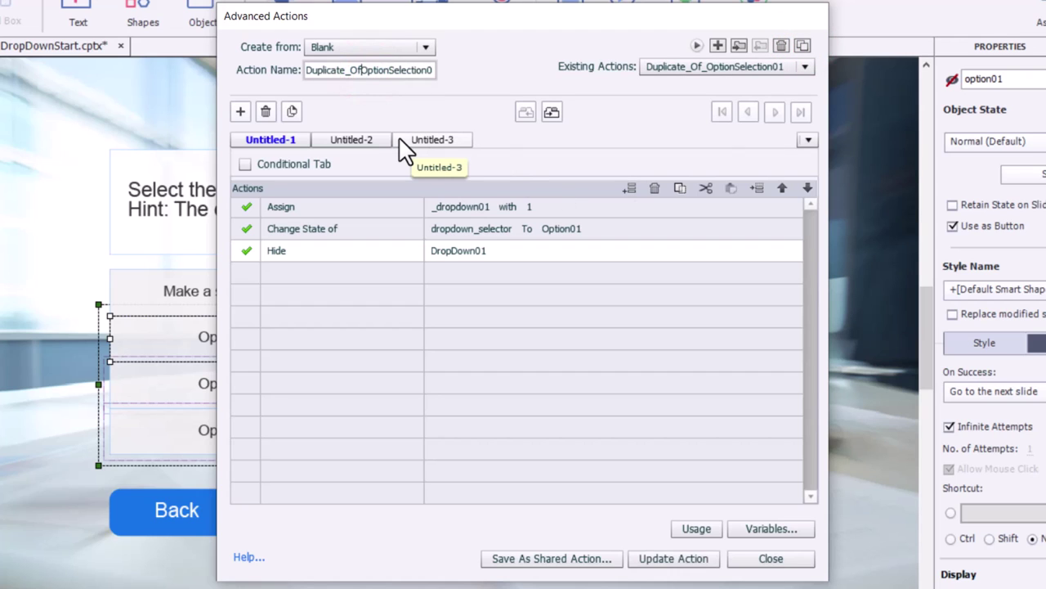
key(BackSpace)
key(BackSpace)
key(BackSpace)
key(BackSpace)
key(BackSpace)
key(BackSpace)
key(BackSpace)
key(BackSpace)
key(BackSpace)
key(BackSpace)
key(BackSpace)
key(BackSpace)
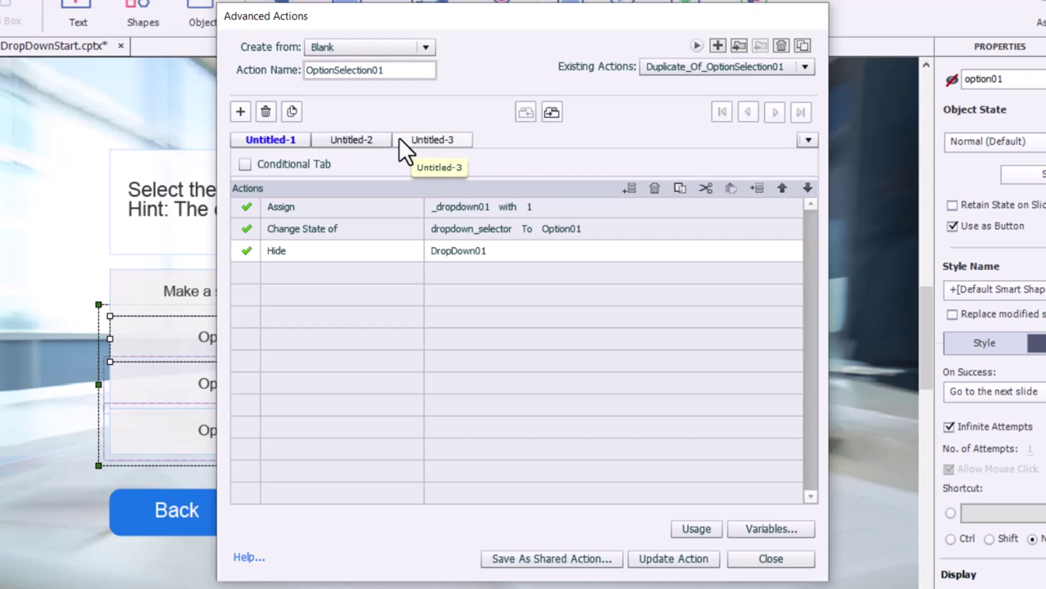
key(BackSpace)
text(2)
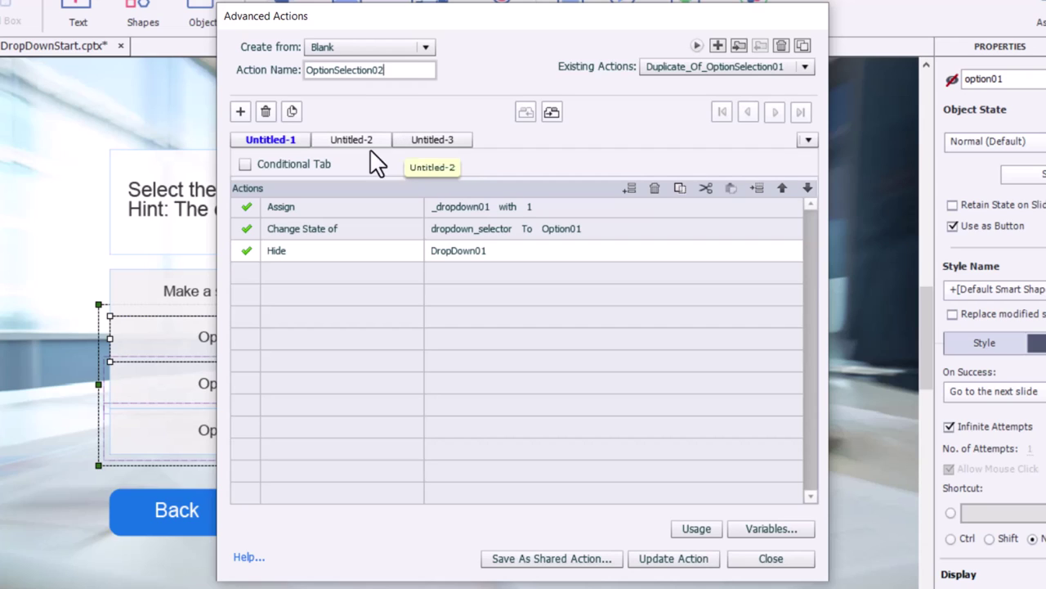
Step: Change the Assign value to literal 2 and the target state to Option02
click(528, 207)
click(545, 208)
click(558, 242)
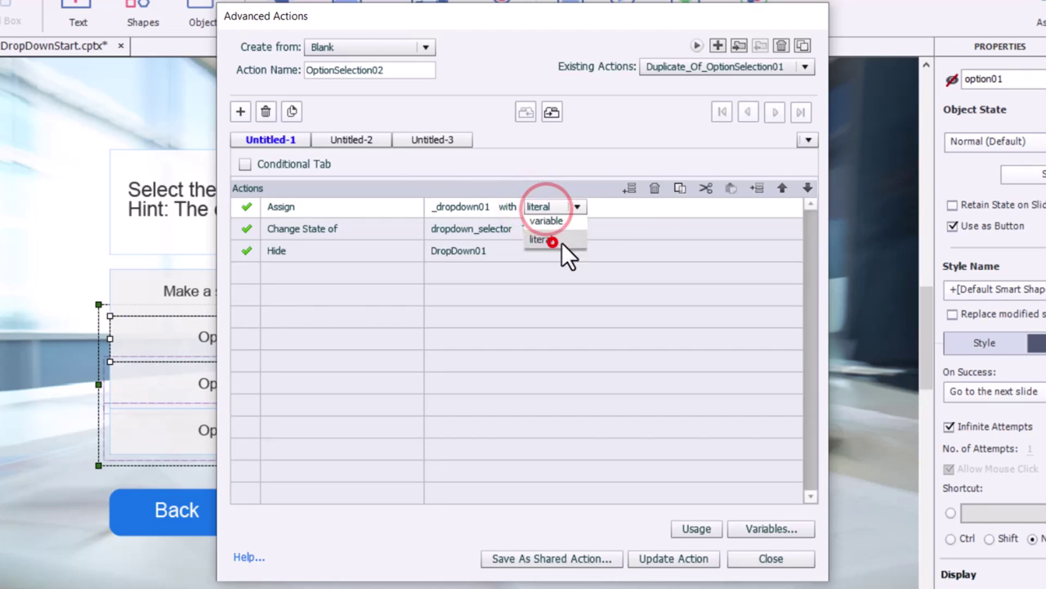
text(2)
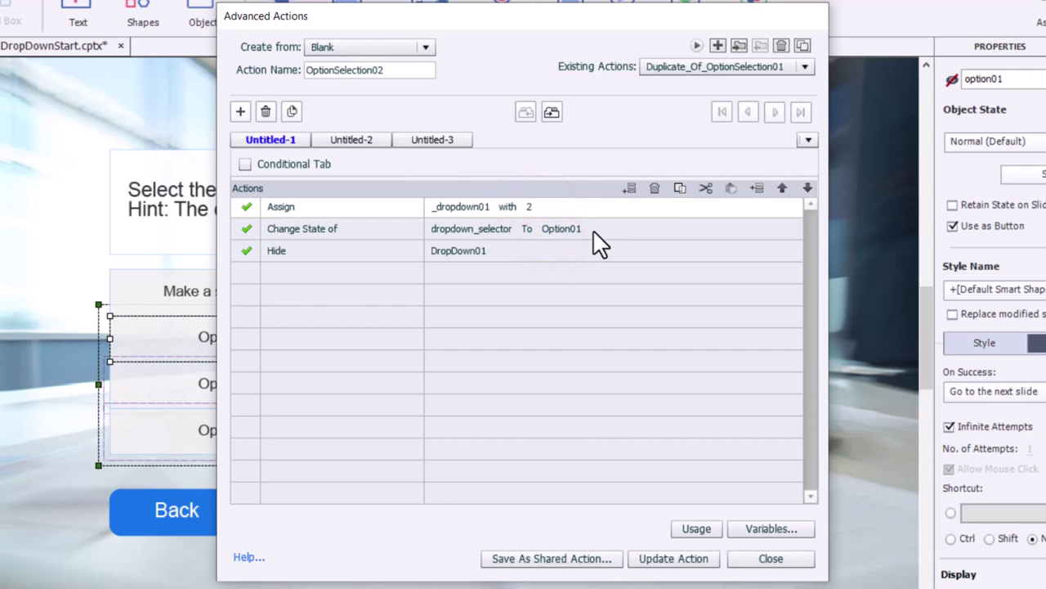
click(567, 229)
click(567, 230)
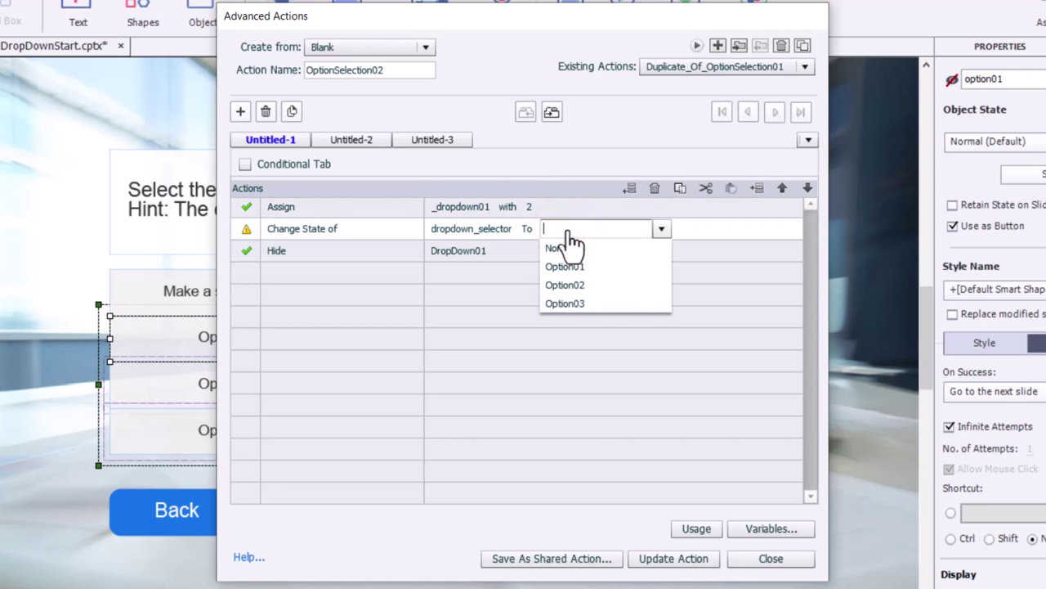
click(597, 284)
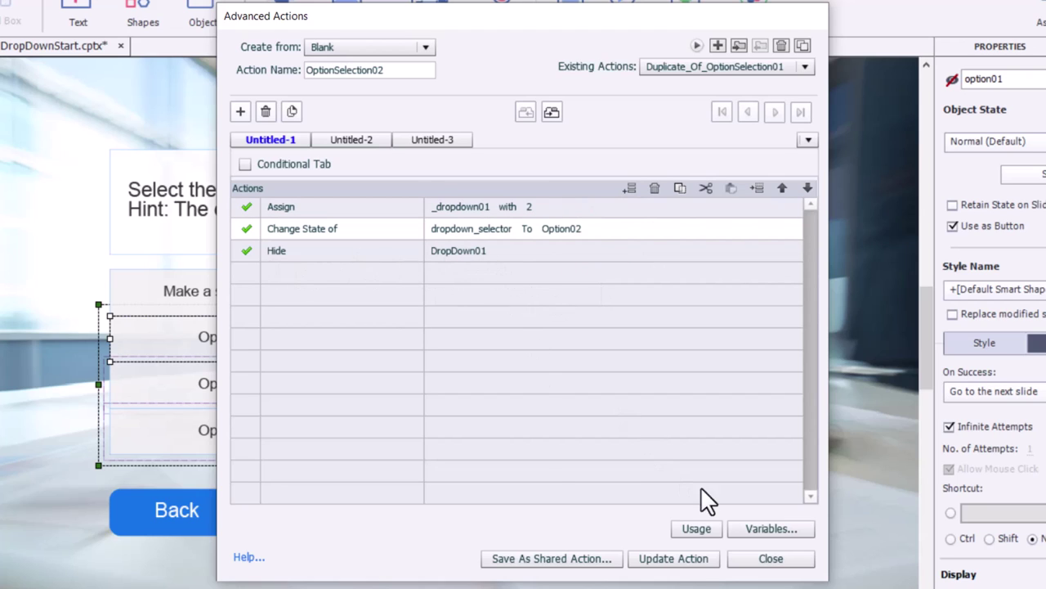
Step: Update OptionSelection02, confirm, and duplicate it
click(691, 559)
click(576, 323)
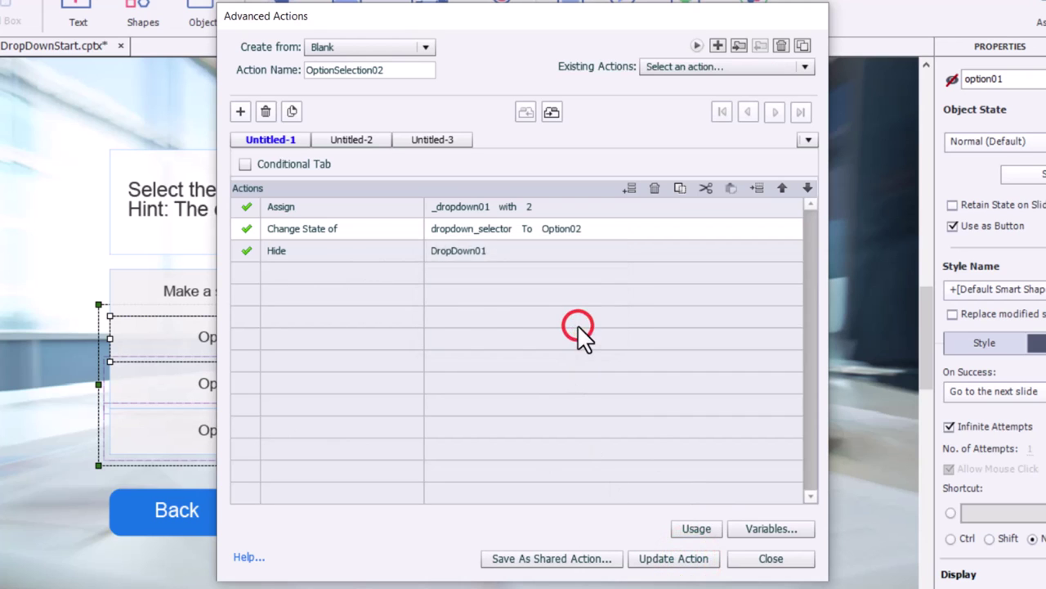
click(803, 45)
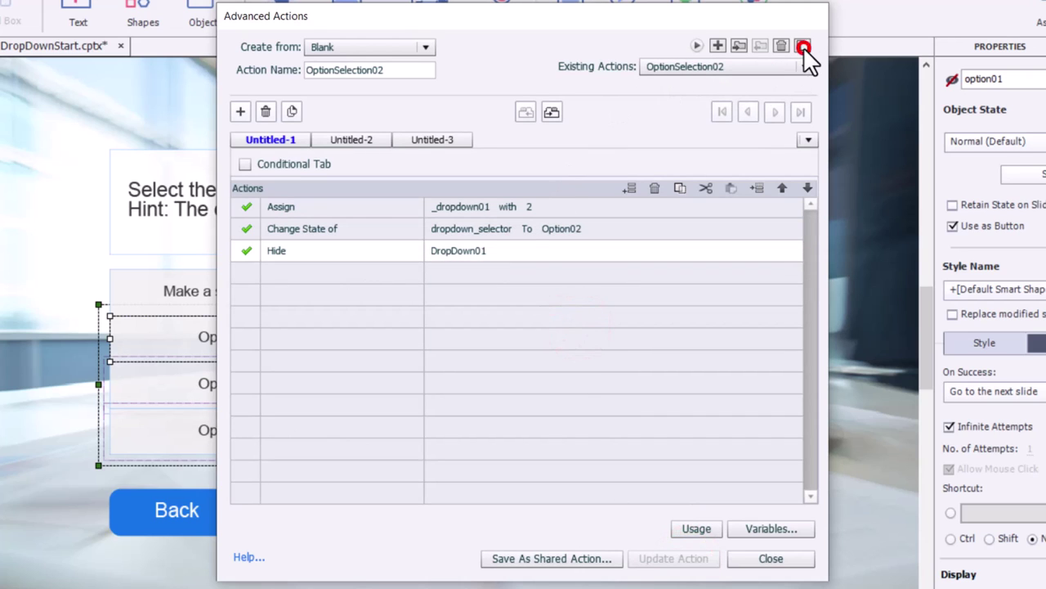
Step: Rename the duplicated action to OptionSelection03
click(368, 68)
key(BackSpace)
key(BackSpace)
key(BackSpace)
key(BackSpace)
key(BackSpace)
key(BackSpace)
key(BackSpace)
key(BackSpace)
key(BackSpace)
key(BackSpace)
key(BackSpace)
key(BackSpace)
key(BackSpace)
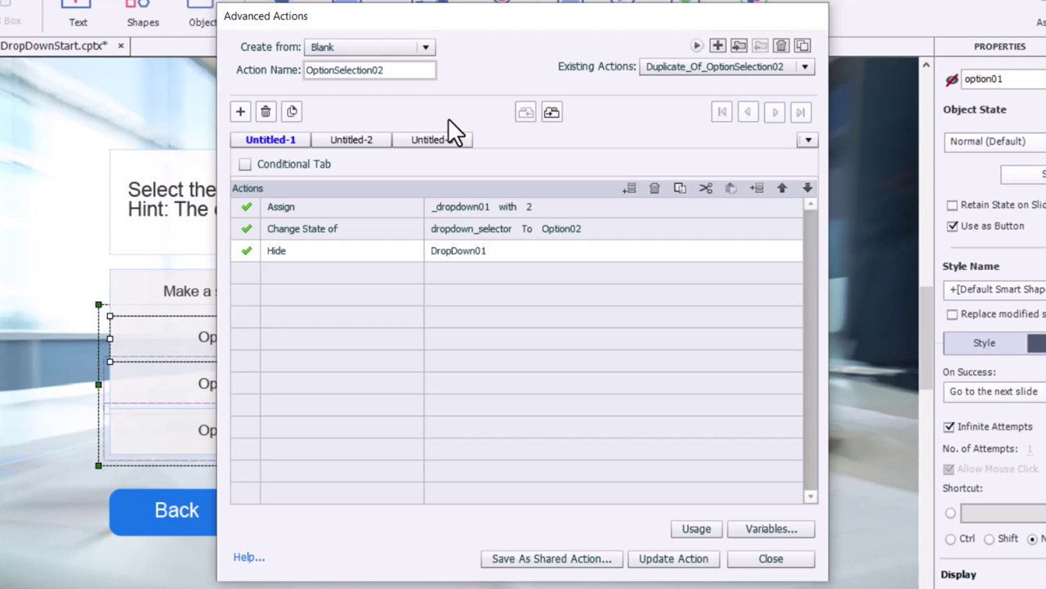
key(End)
key(BackSpace)
text(3)
Step: Set the Assign value to literal 3 and the target state to Option03
click(527, 206)
click(559, 206)
click(565, 240)
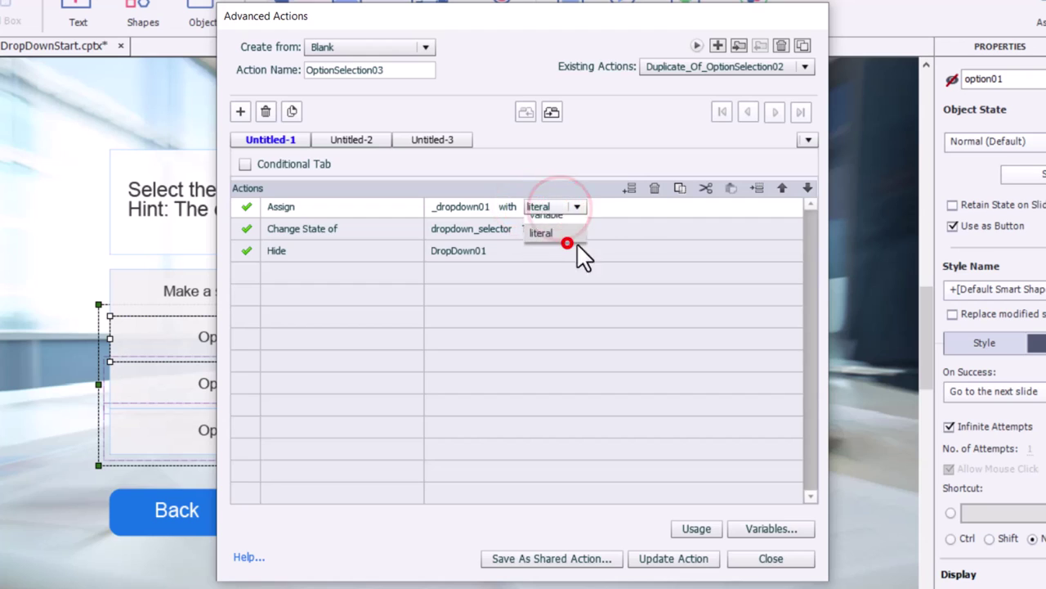
text(3)
key(Return)
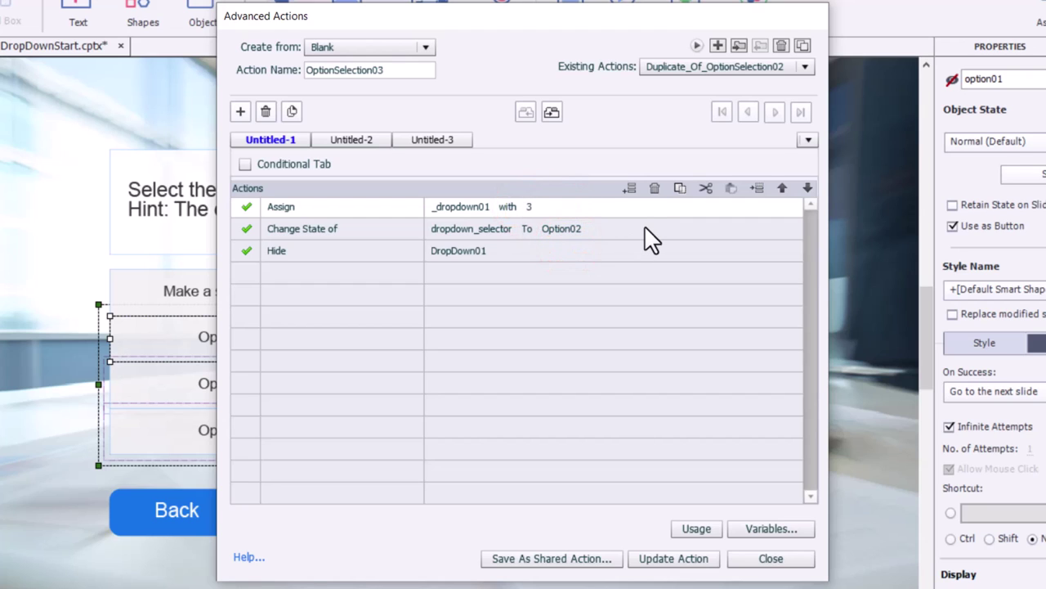
click(572, 228)
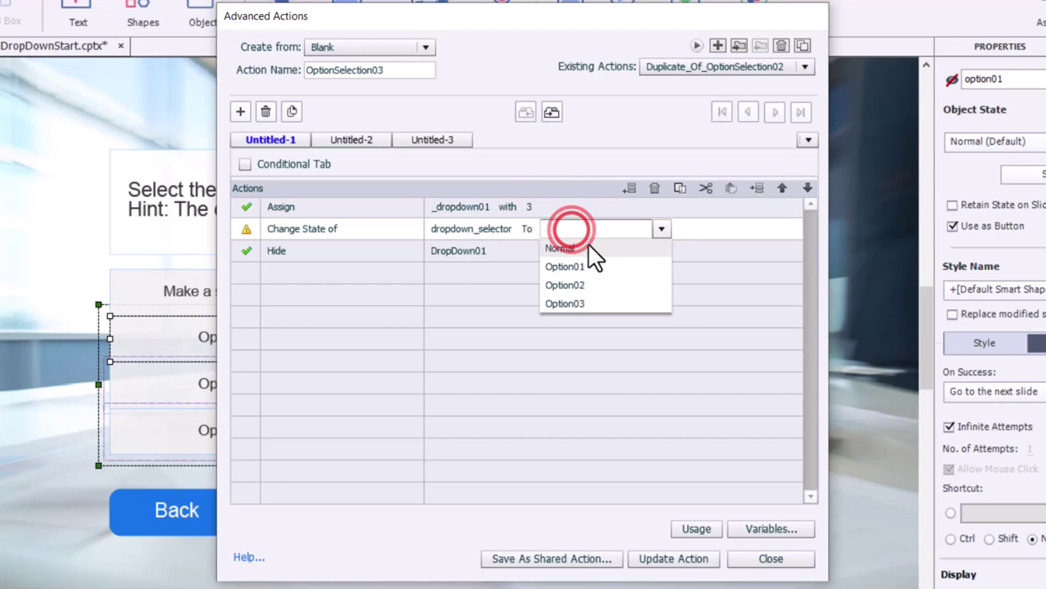
click(591, 303)
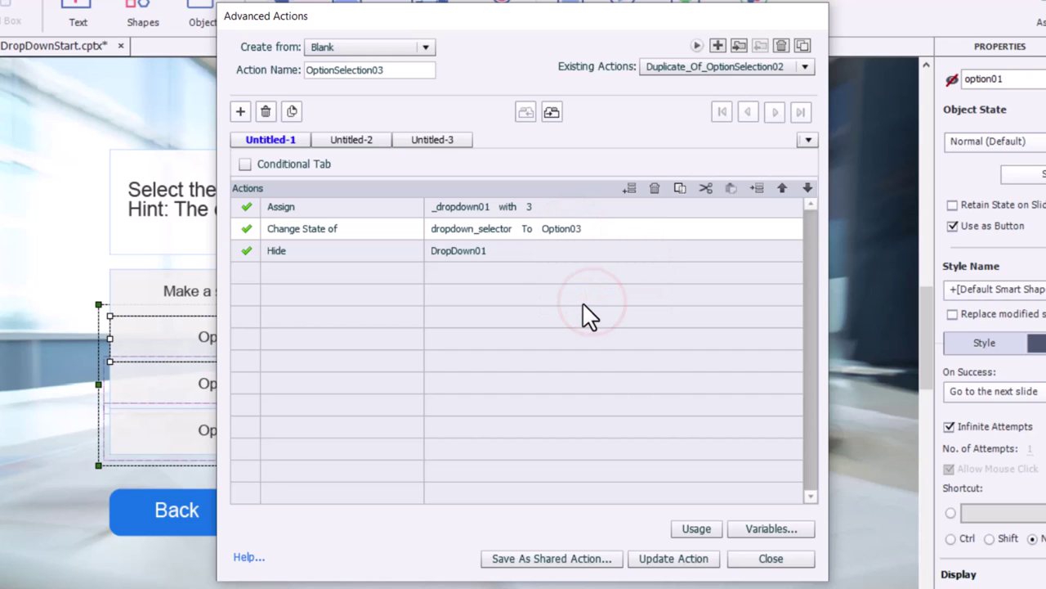
Step: Update OptionSelection03, confirm, and close the Advanced Actions editor
click(671, 558)
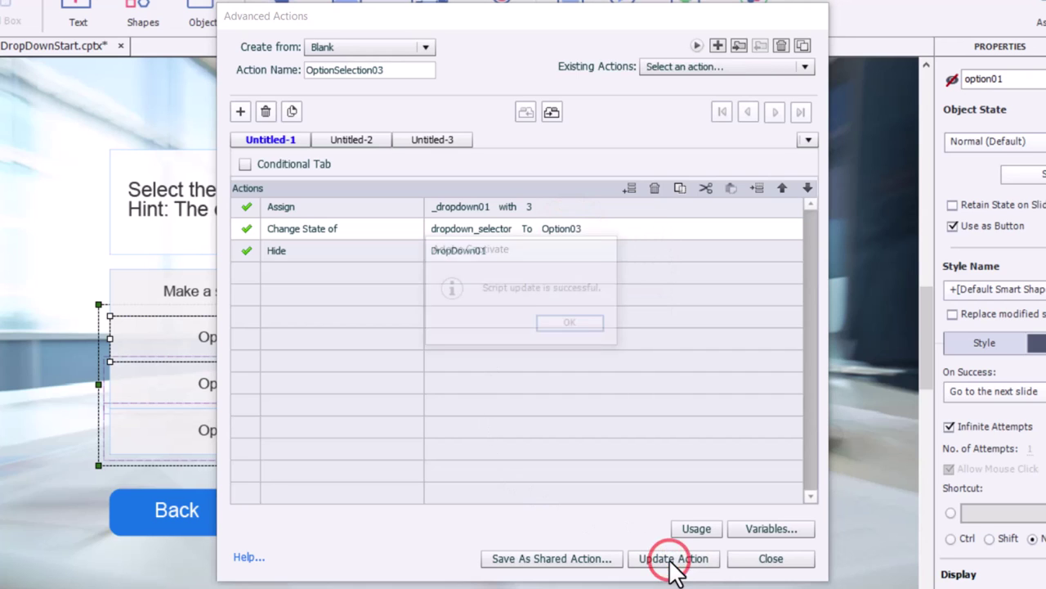
click(558, 321)
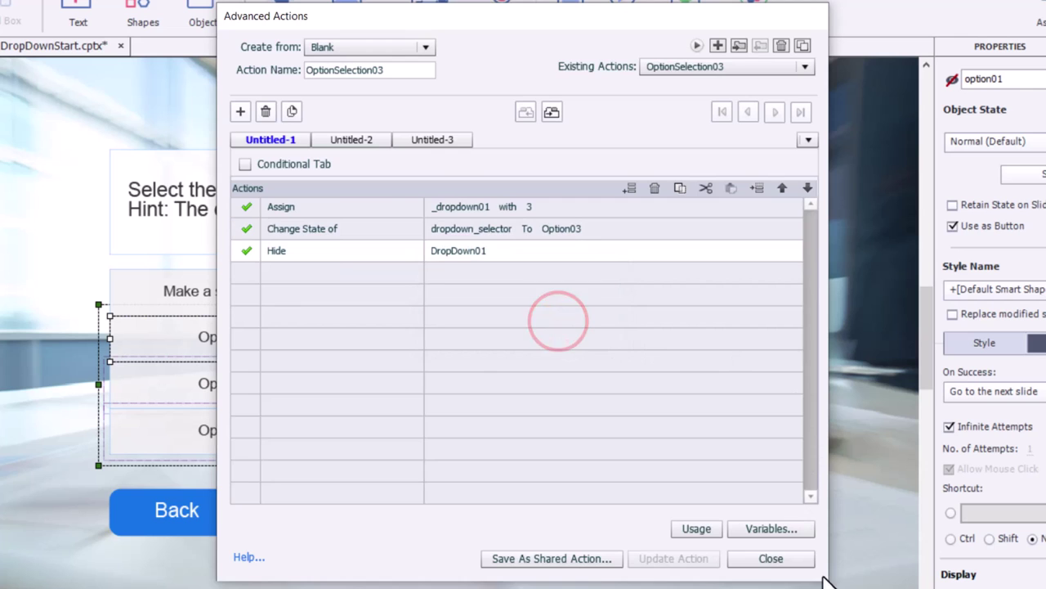
click(785, 563)
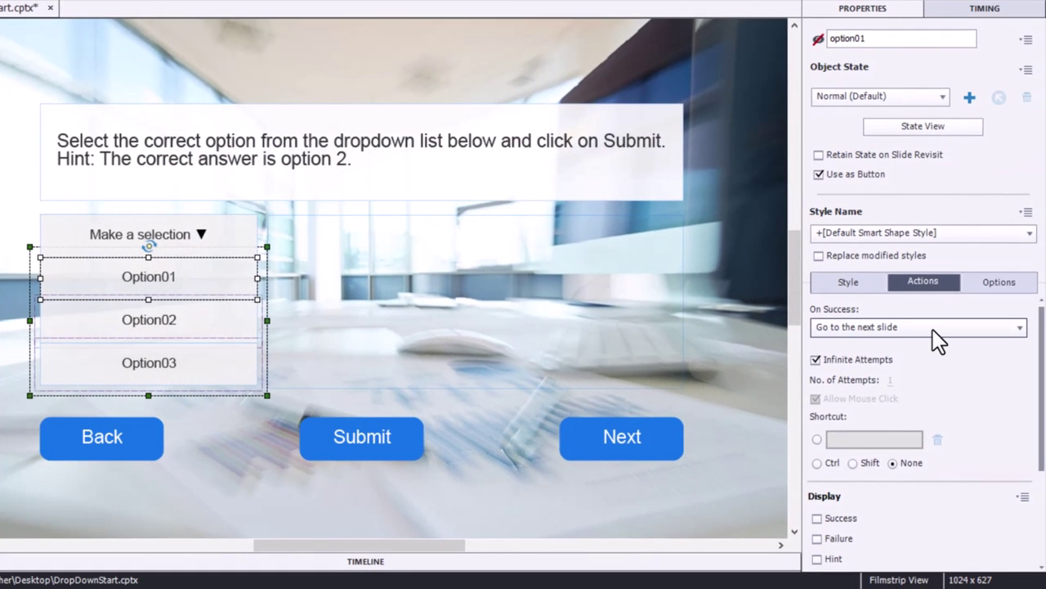
Step: Make Option01 execute the OptionSelection01 advanced action on success
click(933, 329)
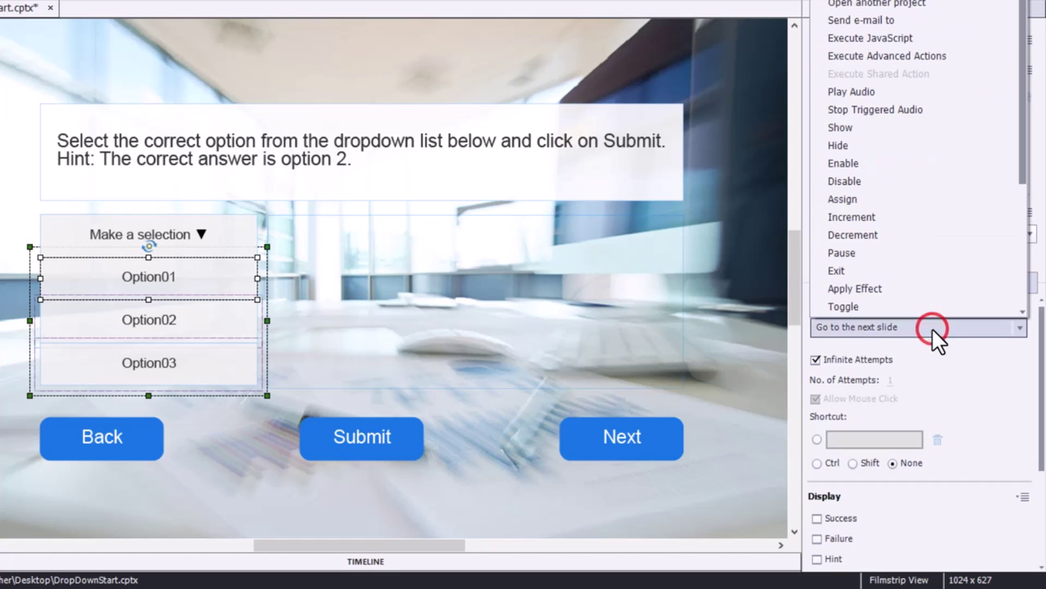
click(924, 54)
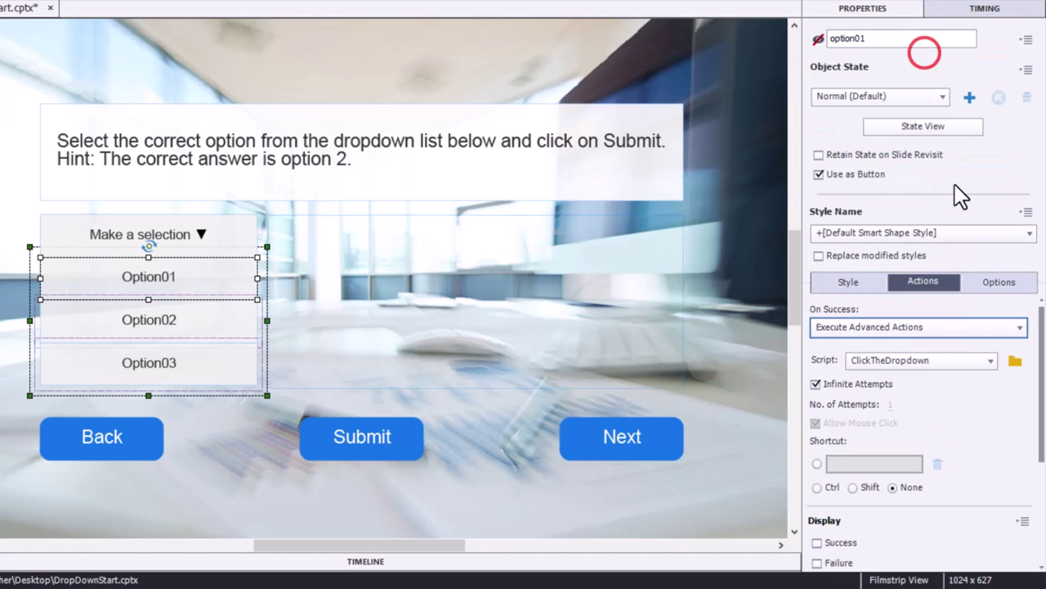
click(938, 360)
click(941, 398)
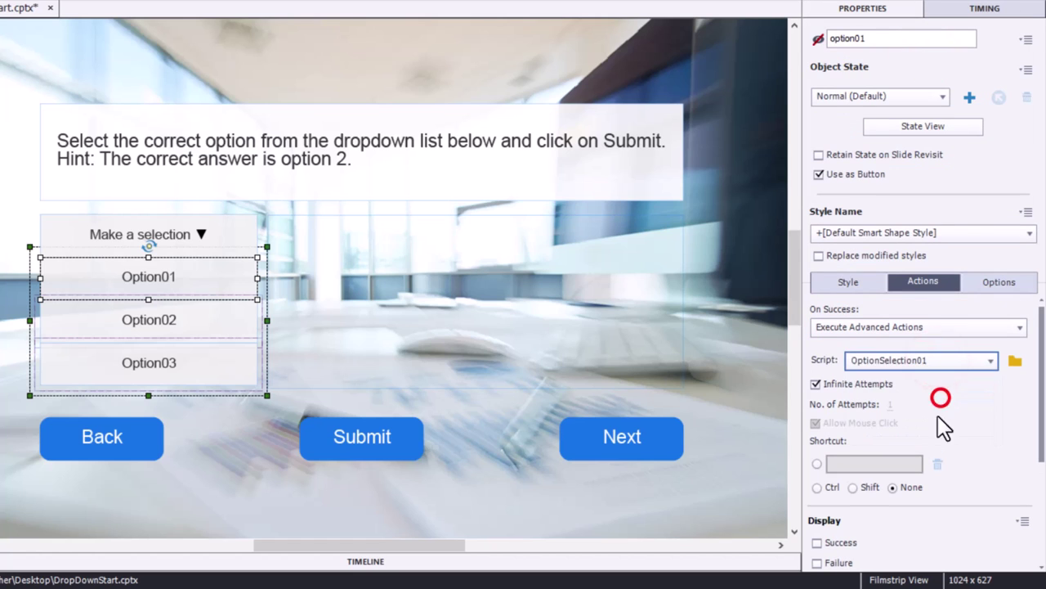
Step: Make Option02 execute the OptionSelection02 advanced action on success
click(175, 317)
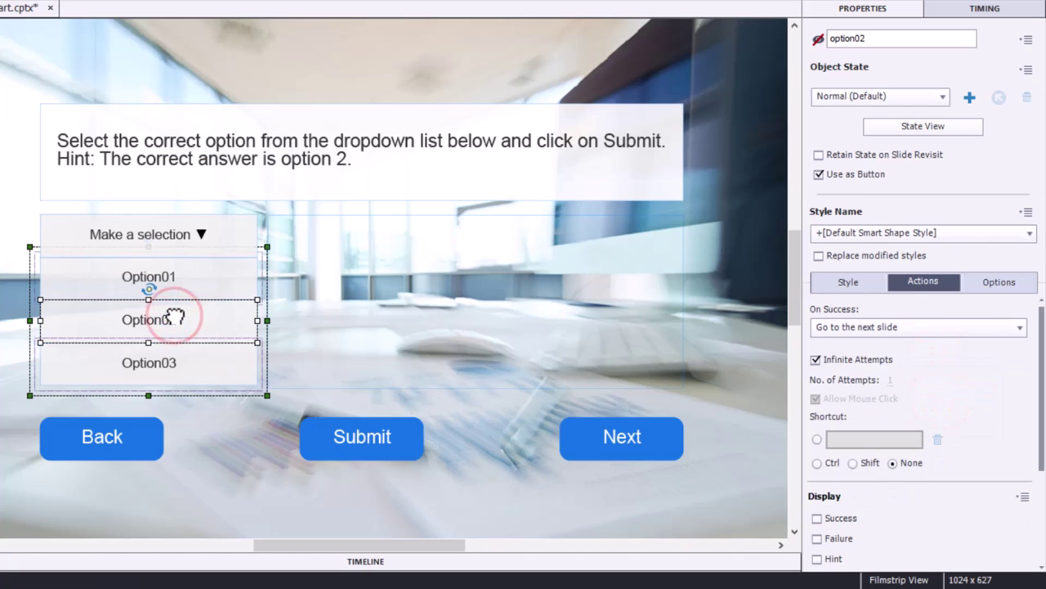
click(927, 328)
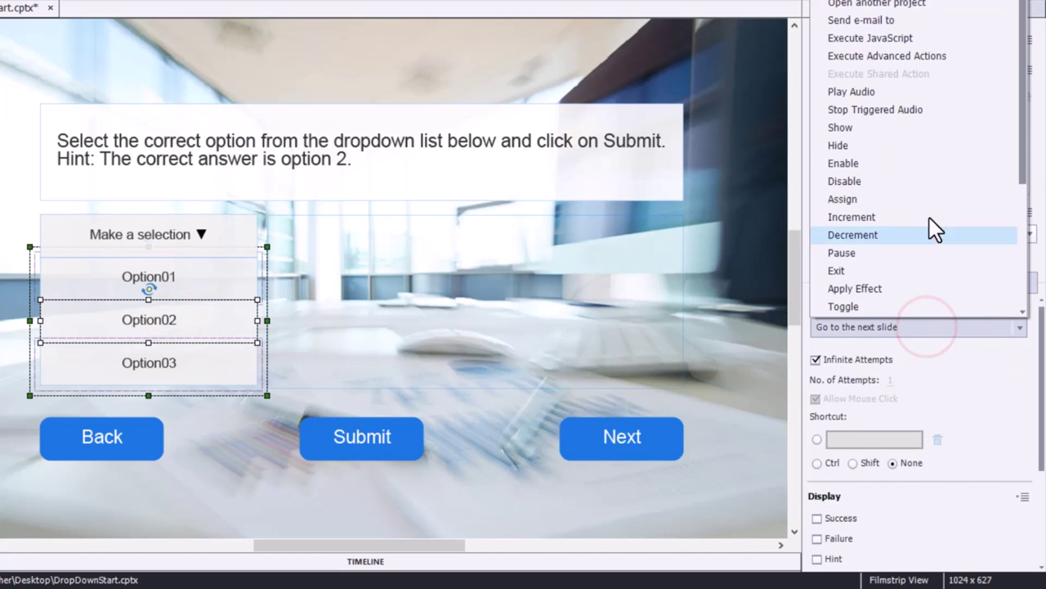
click(926, 59)
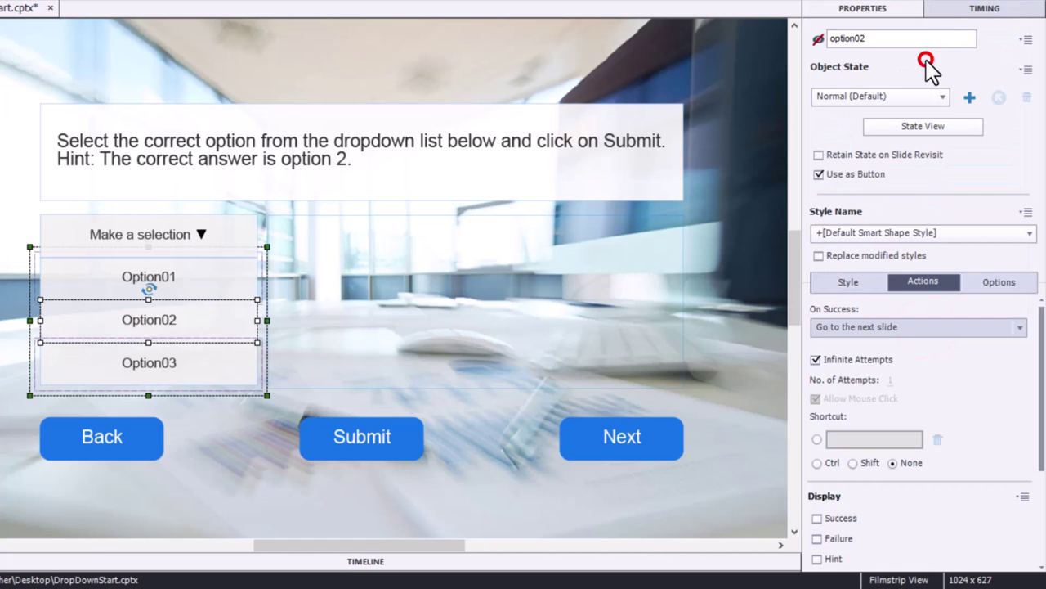
click(931, 360)
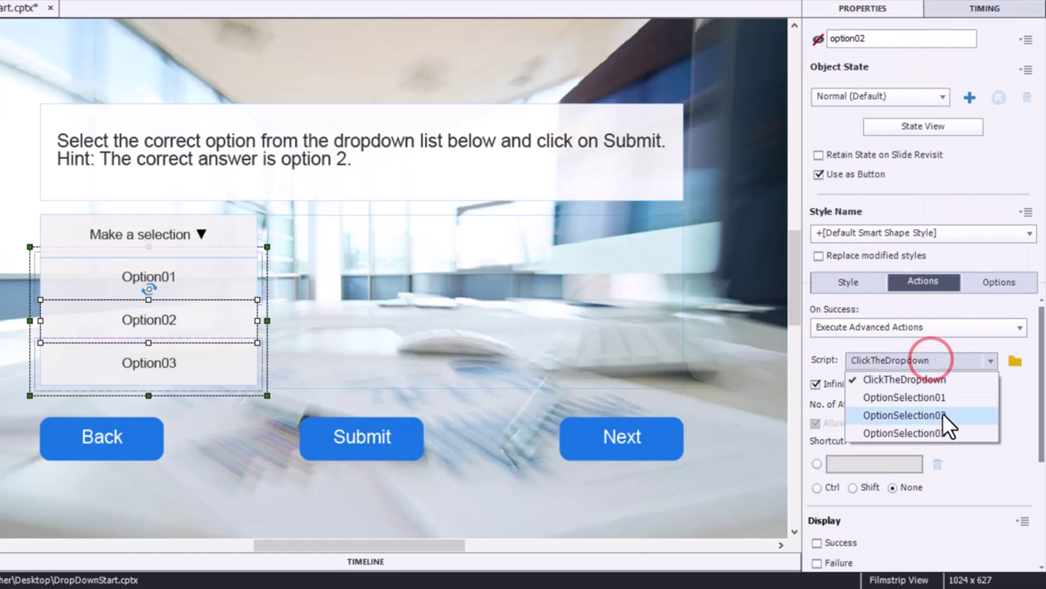
click(942, 413)
Step: Make Option03 execute the OptionSelection03 advanced action on success
click(199, 364)
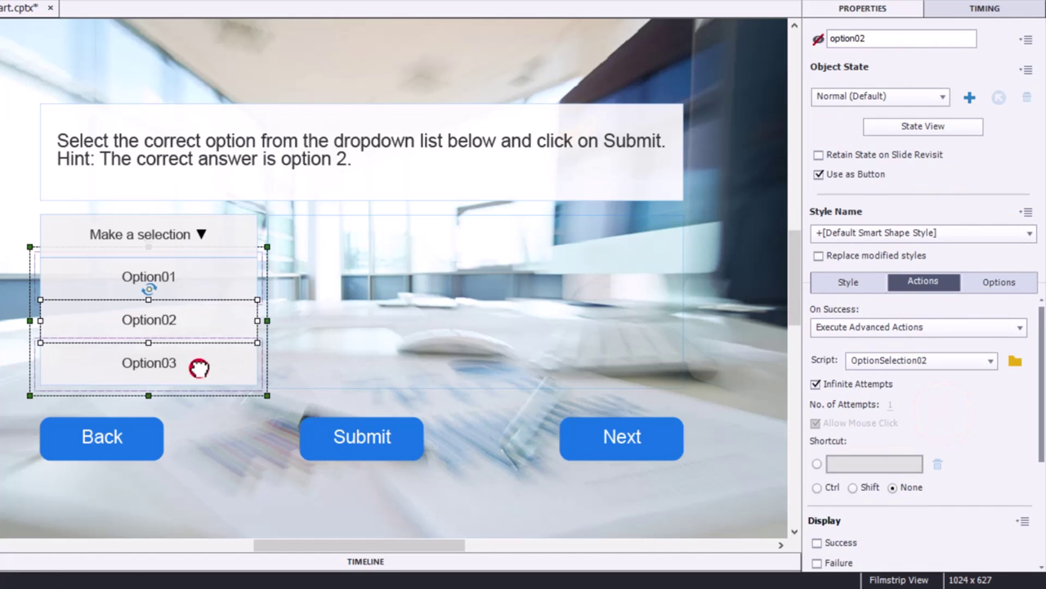
click(935, 327)
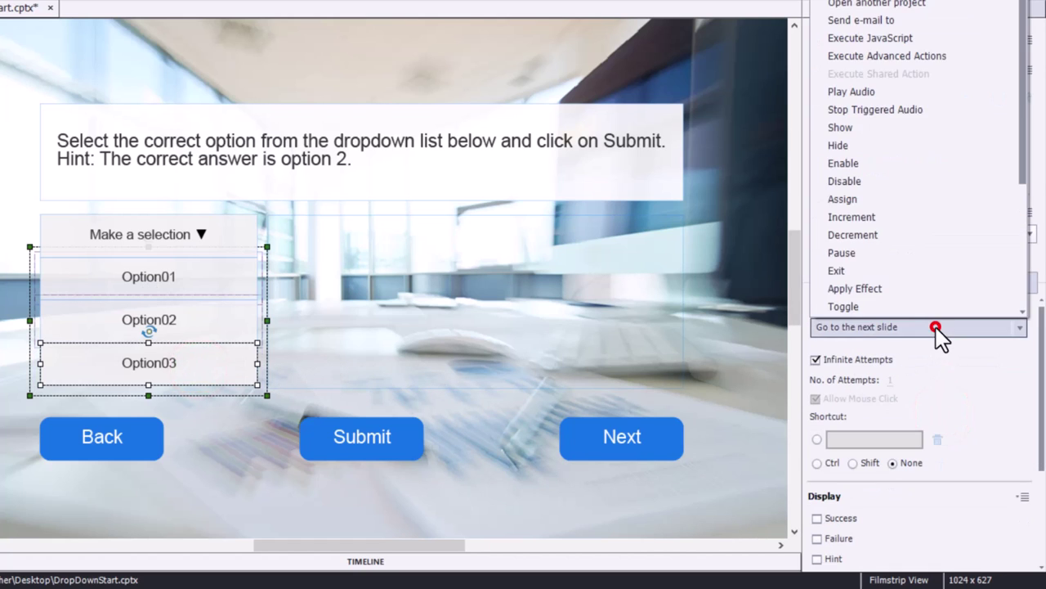
click(949, 58)
click(962, 360)
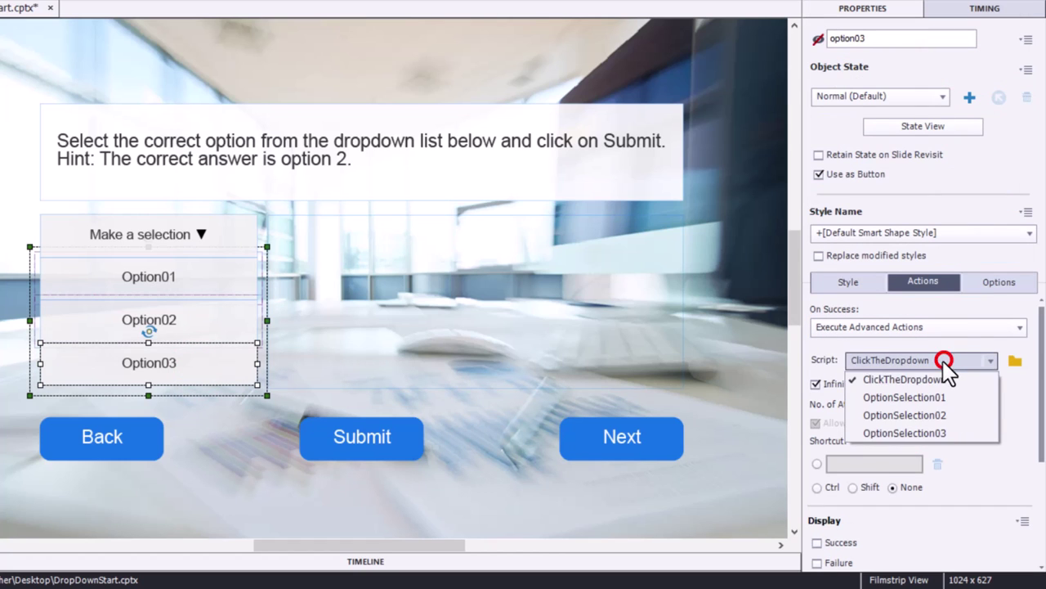
click(909, 432)
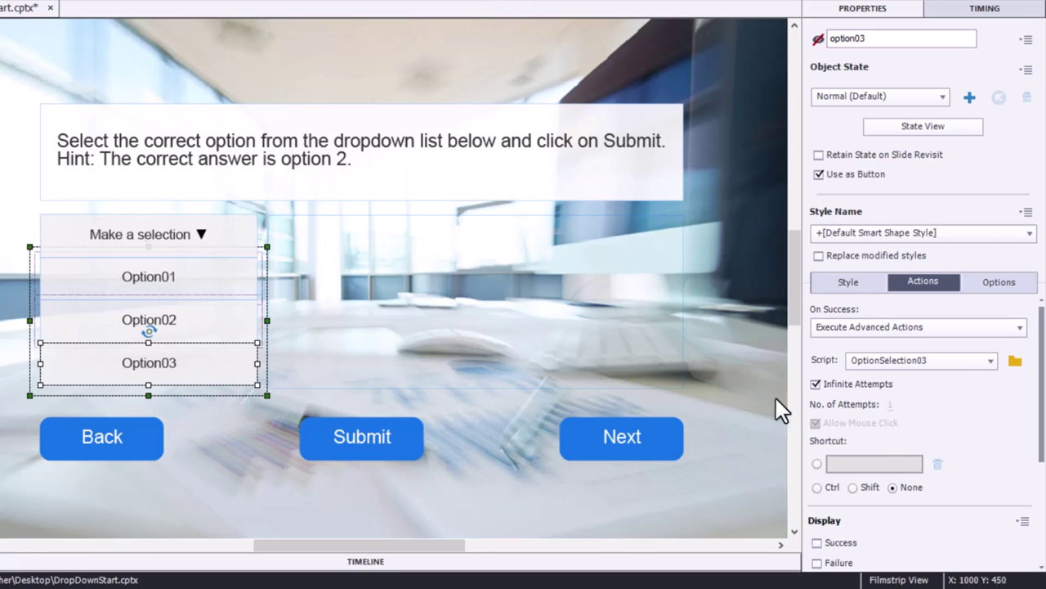
Step: Scroll option03's Properties to confirm Use as Button is checked
scroll(1040, 496, down, 3)
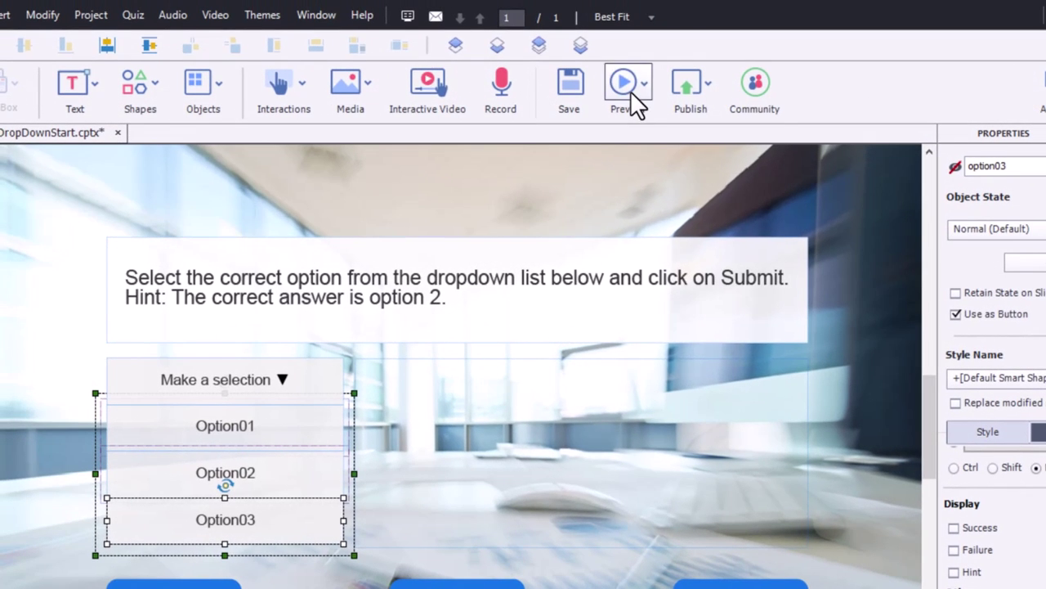
Step: Launch the HTML5 browser preview and pick Option01 from the custom dropdown
click(532, 5)
click(653, 137)
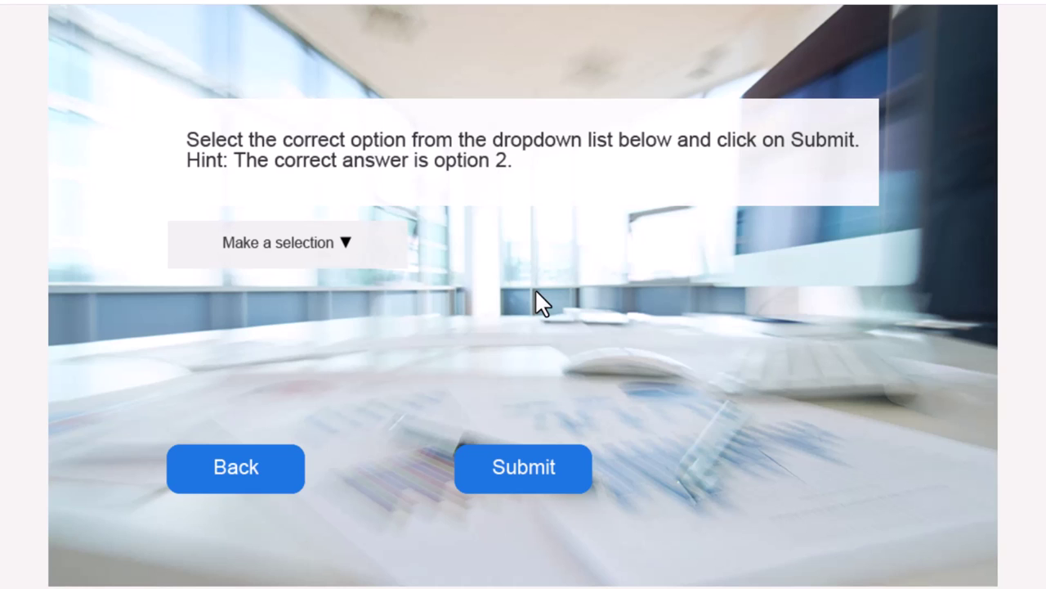
click(271, 245)
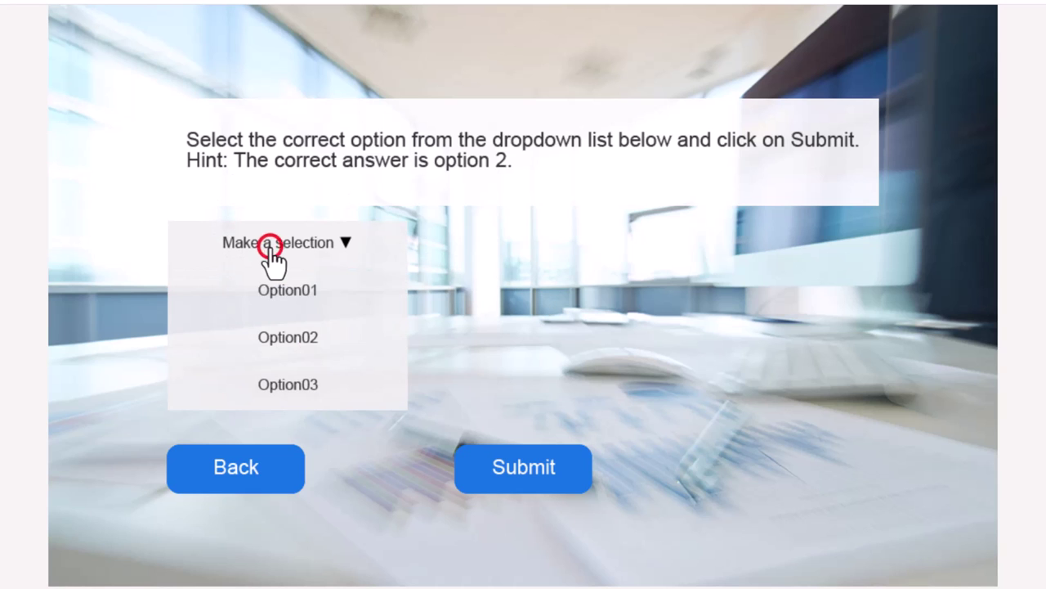
click(278, 299)
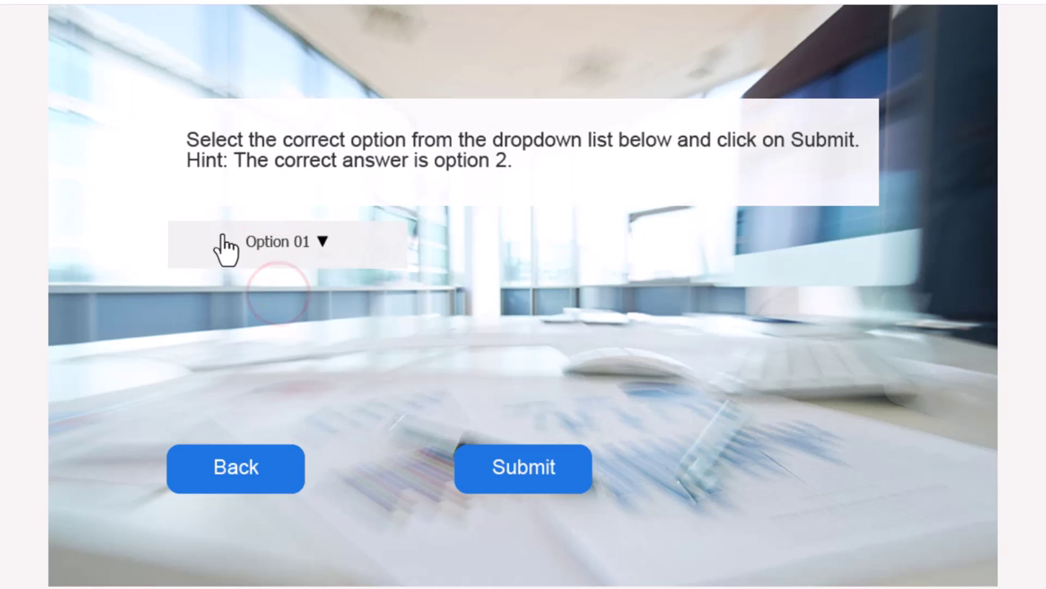
Step: Pick Option02, then Option03, then Option01 again, checking that the dropdown label updates each time
click(322, 241)
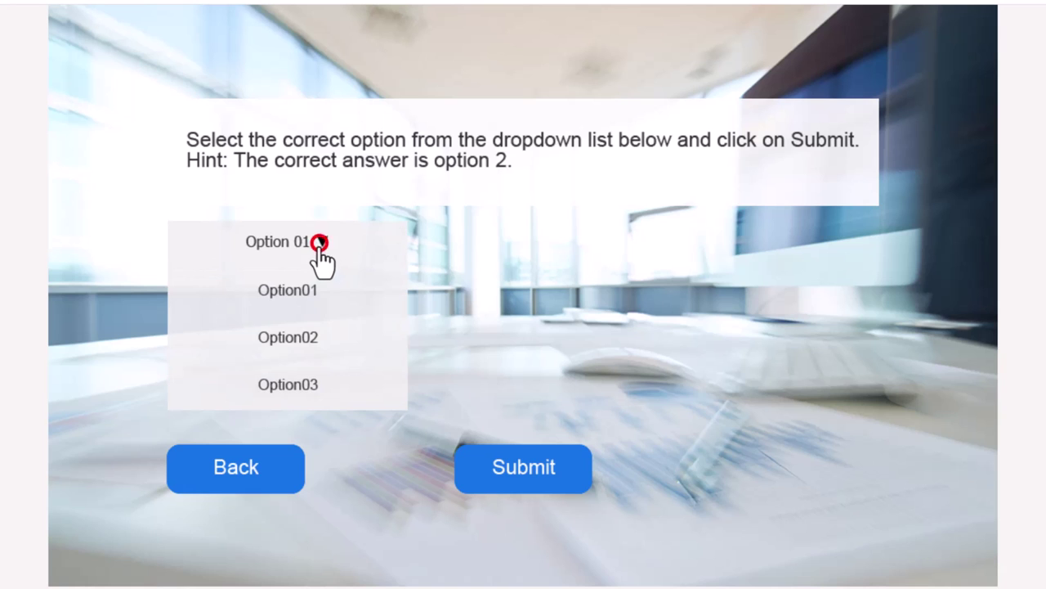
click(324, 327)
click(291, 230)
click(294, 380)
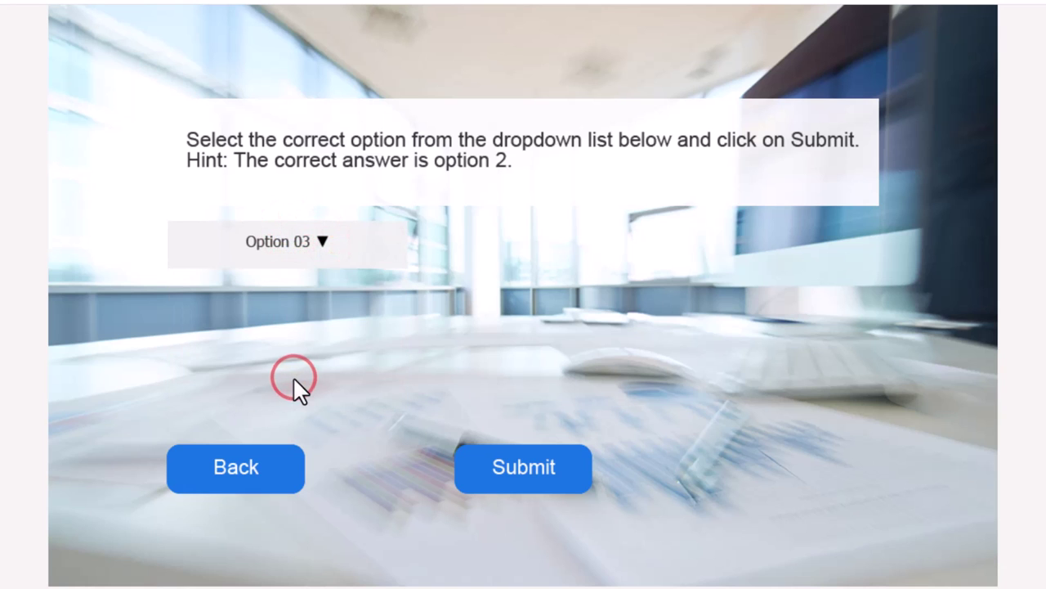
click(273, 241)
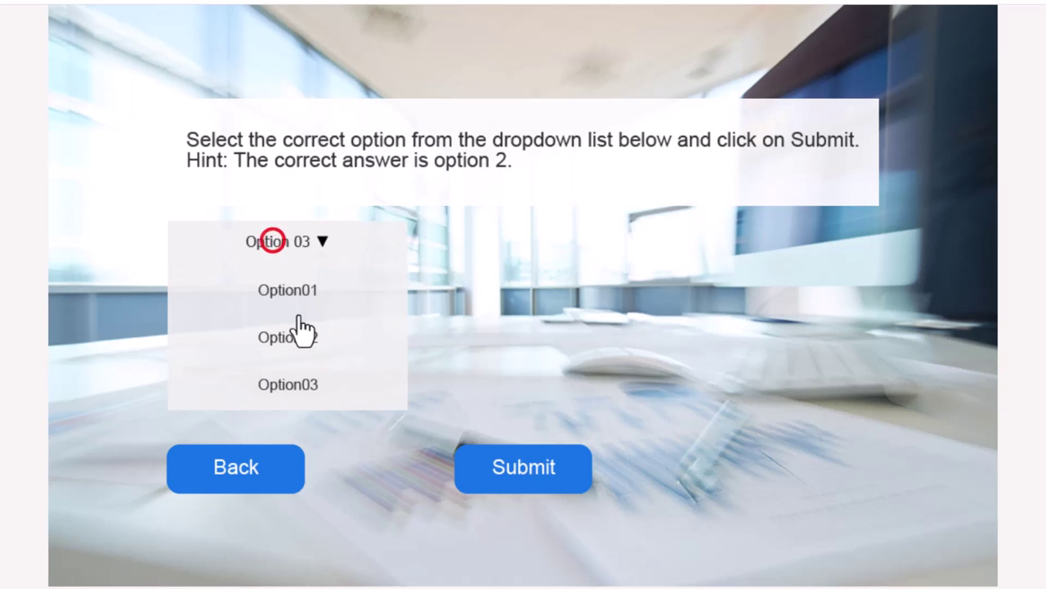
click(289, 296)
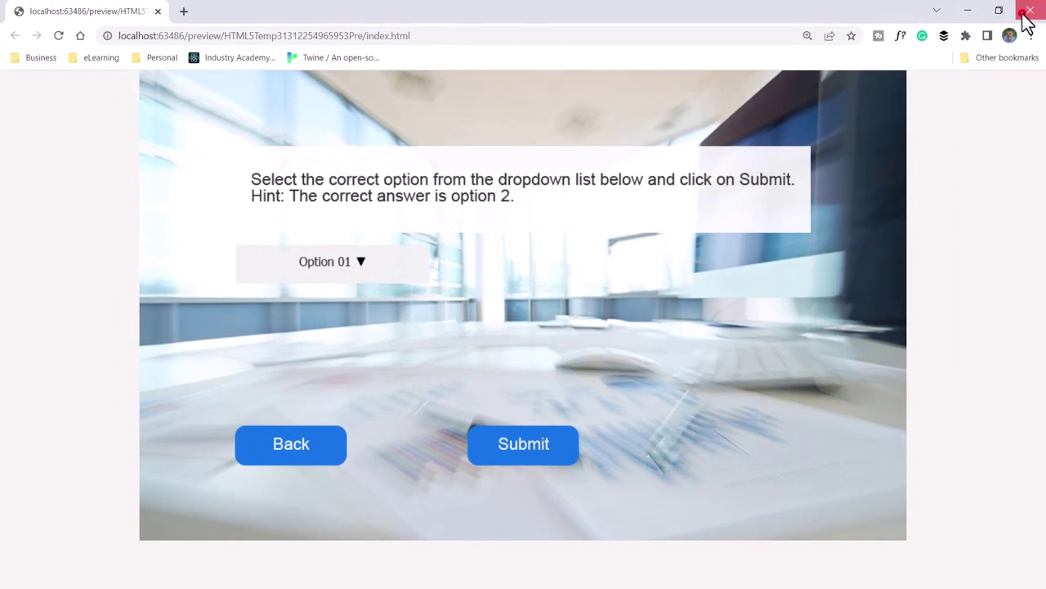
Step: Close the Chrome preview and open the Advanced Actions editor from the Project menu
click(1022, 11)
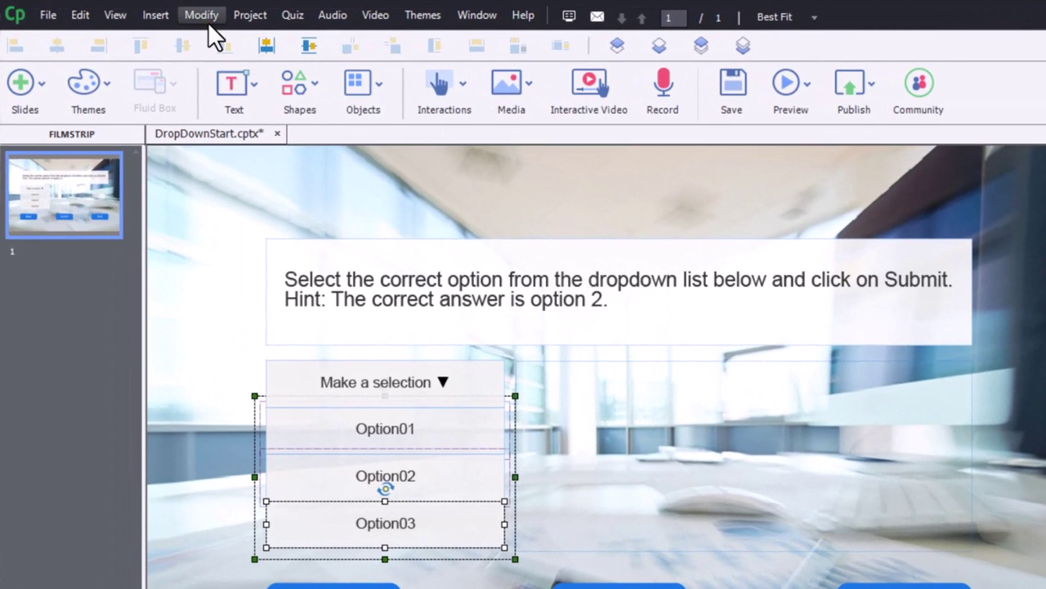
click(208, 25)
mouse_move(252, 22)
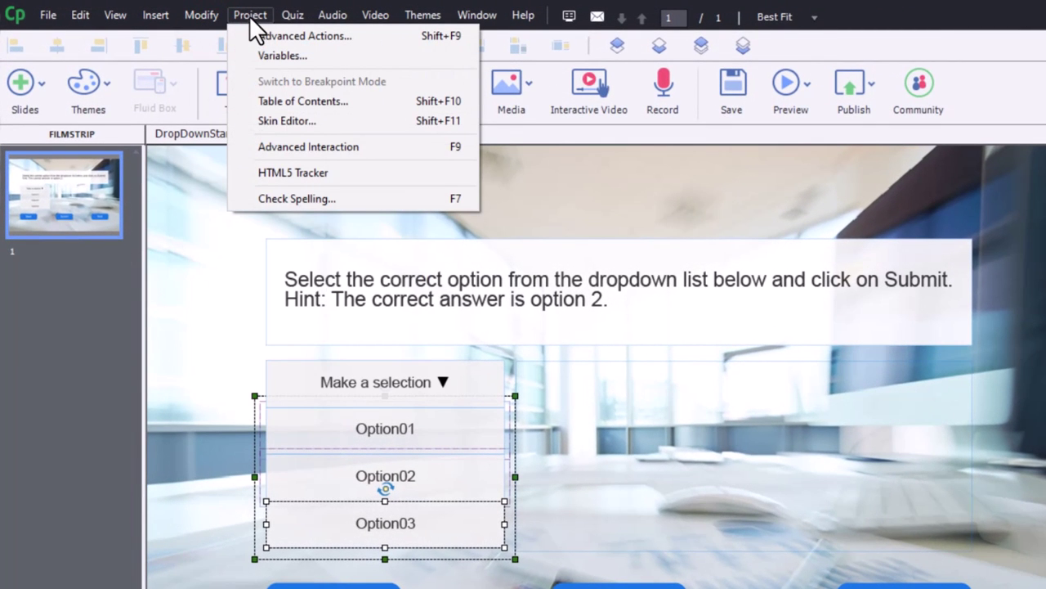
click(262, 36)
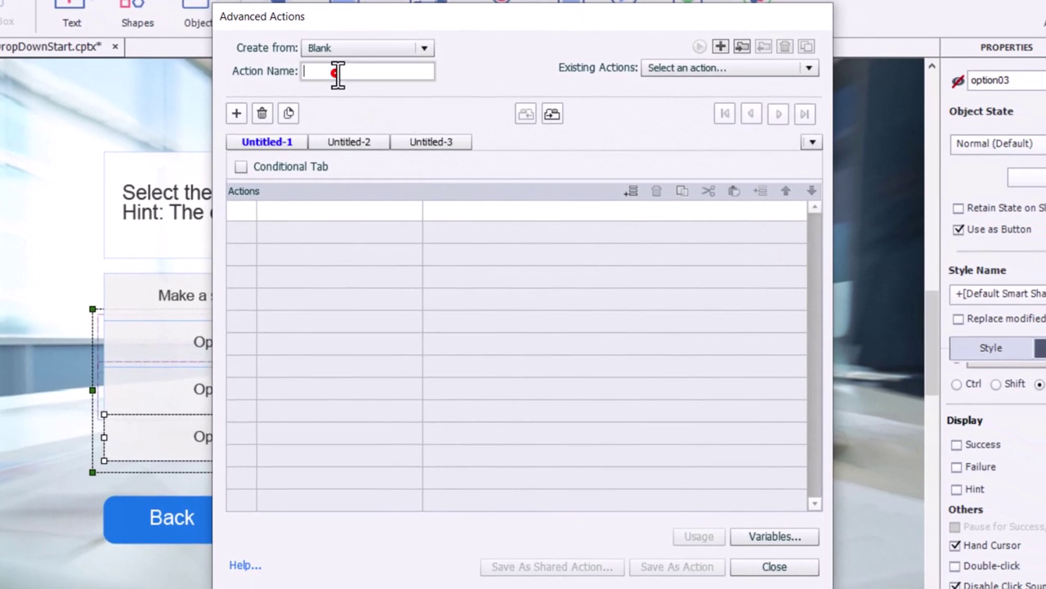
Step: Name the new advanced action Submit01 and move the editor aside to reveal the slide
click(363, 87)
text(Submit)
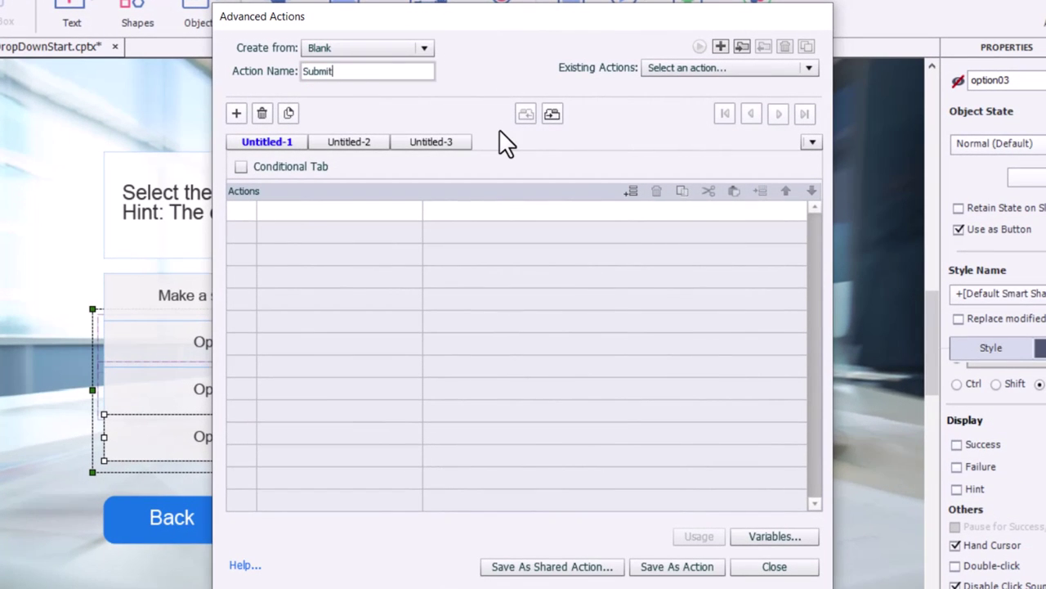
text(01)
drag(409, 18, 596, 31)
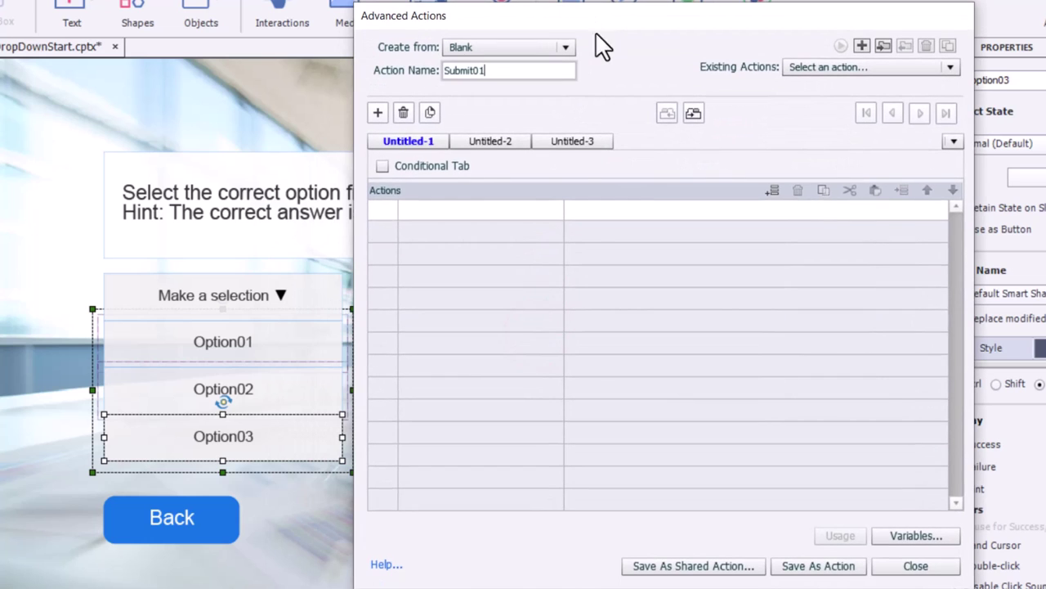
Step: Enable Conditional Tab and set the IF condition to variable _dropdown01 is equal to literal 2
click(382, 166)
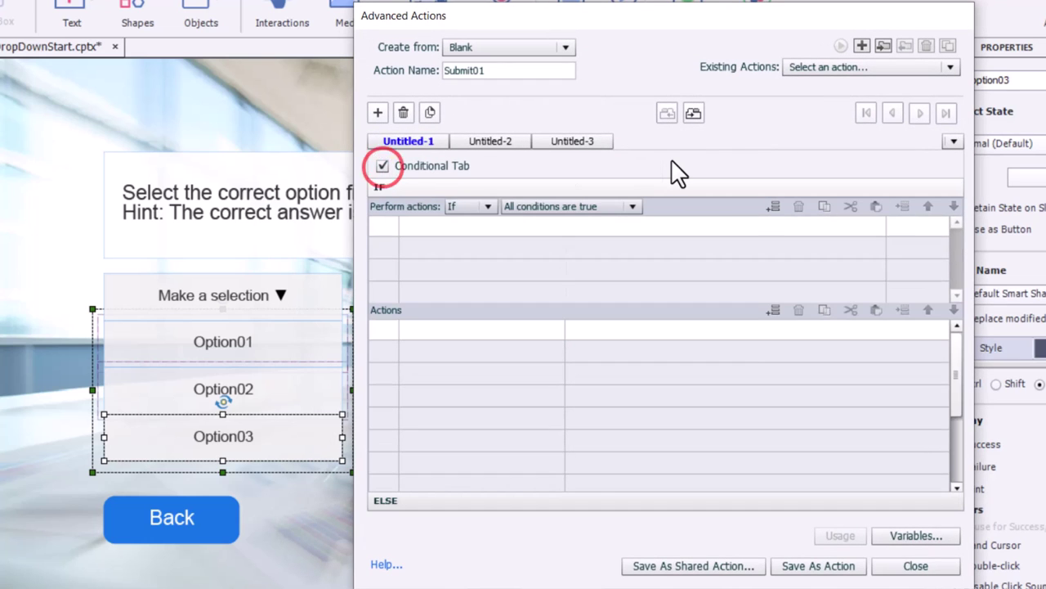
click(428, 223)
click(429, 223)
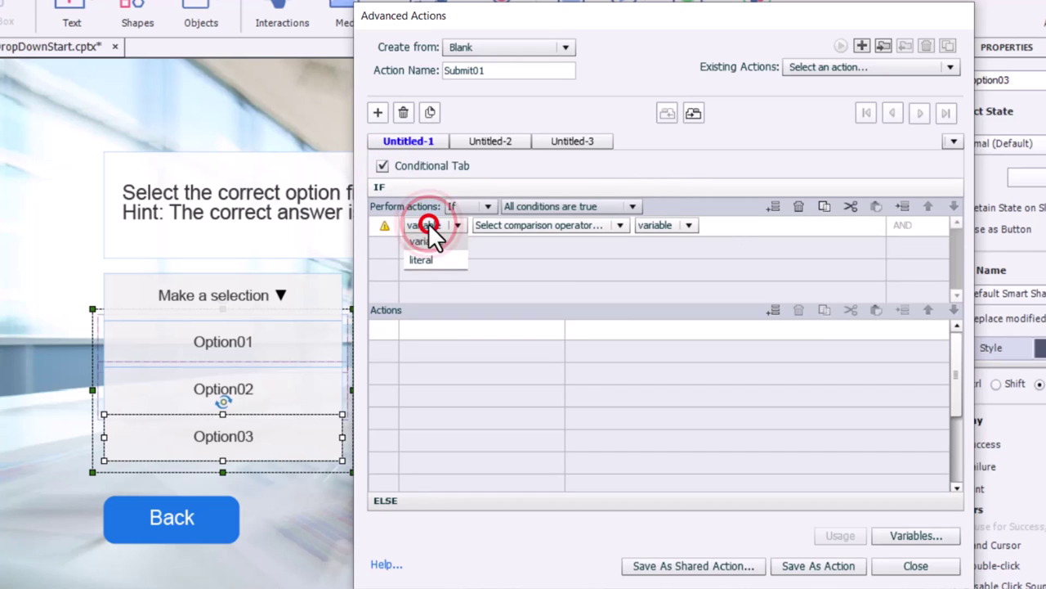
click(436, 243)
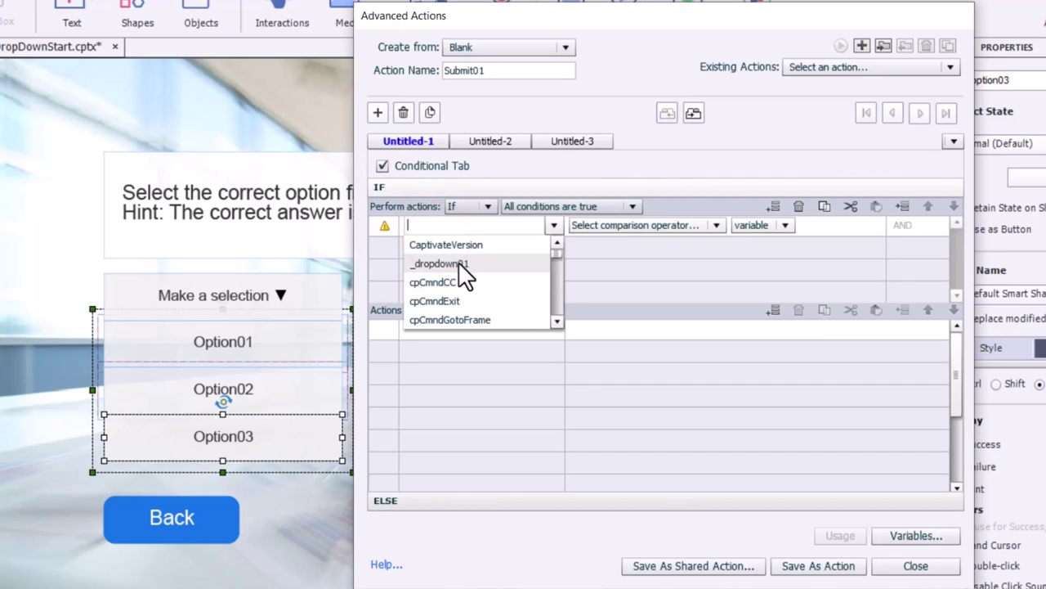
click(458, 263)
click(512, 226)
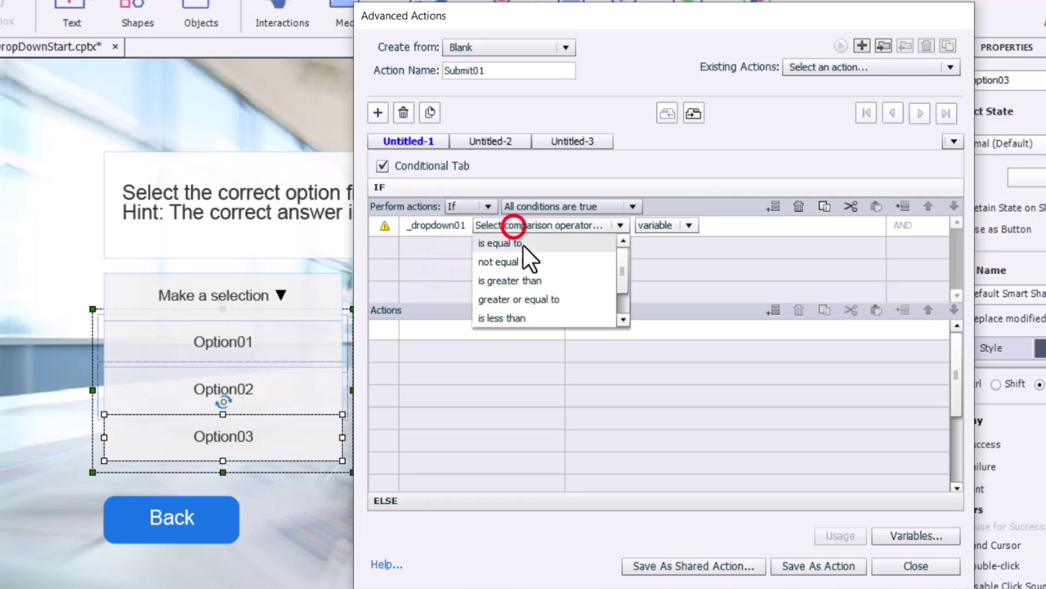
click(521, 243)
click(571, 227)
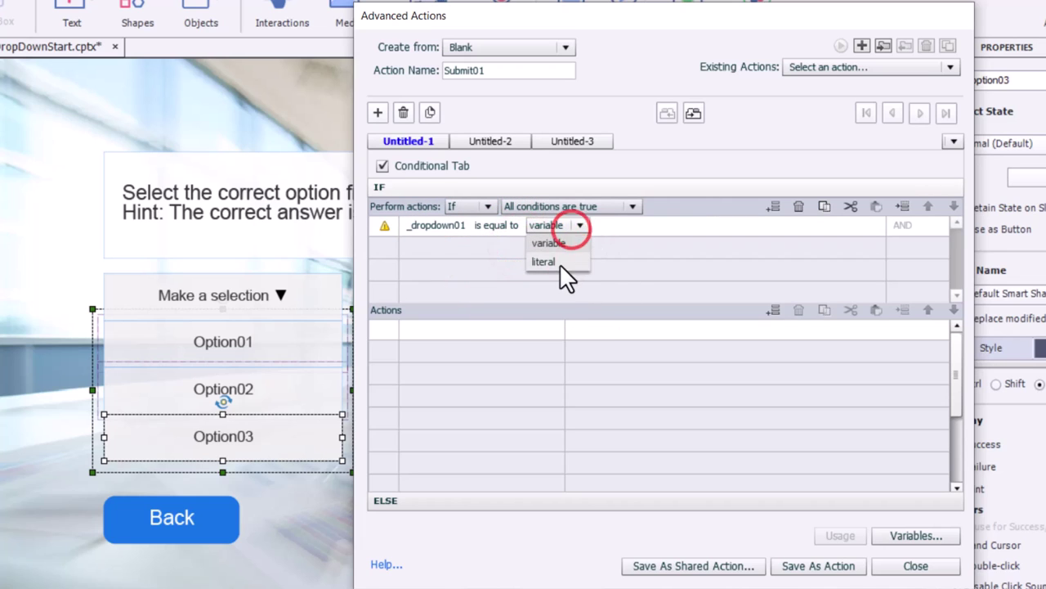
click(560, 264)
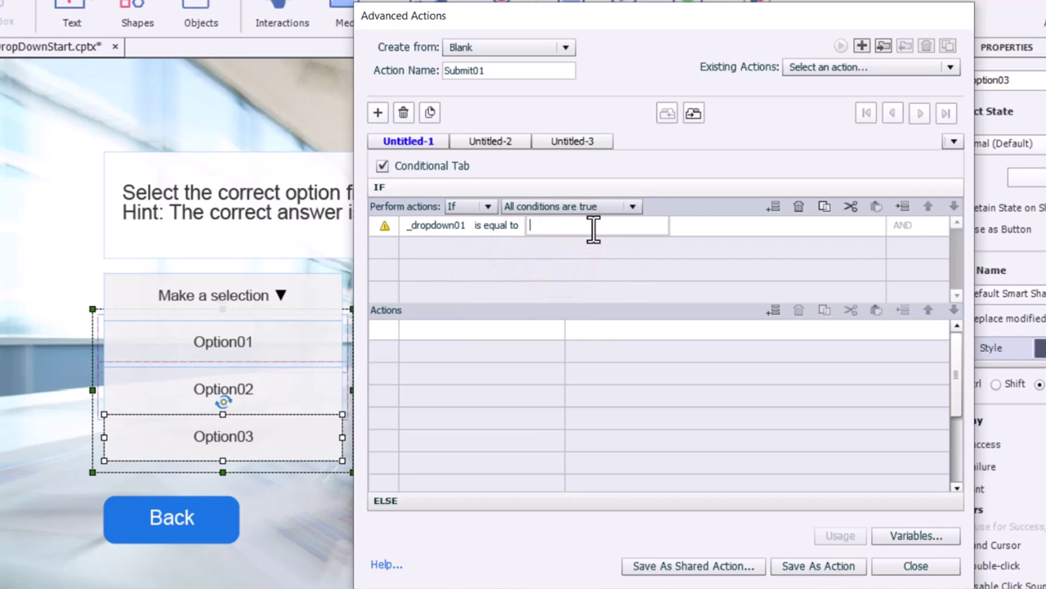
key(Return)
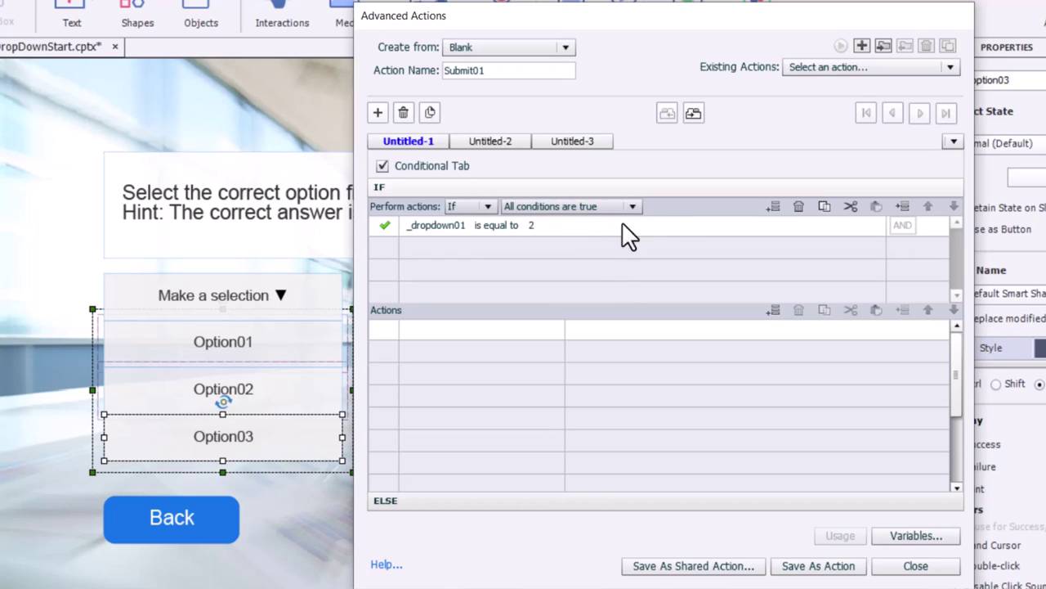
Step: Add a first IF action that changes the MS_Feedback state to correct
click(432, 324)
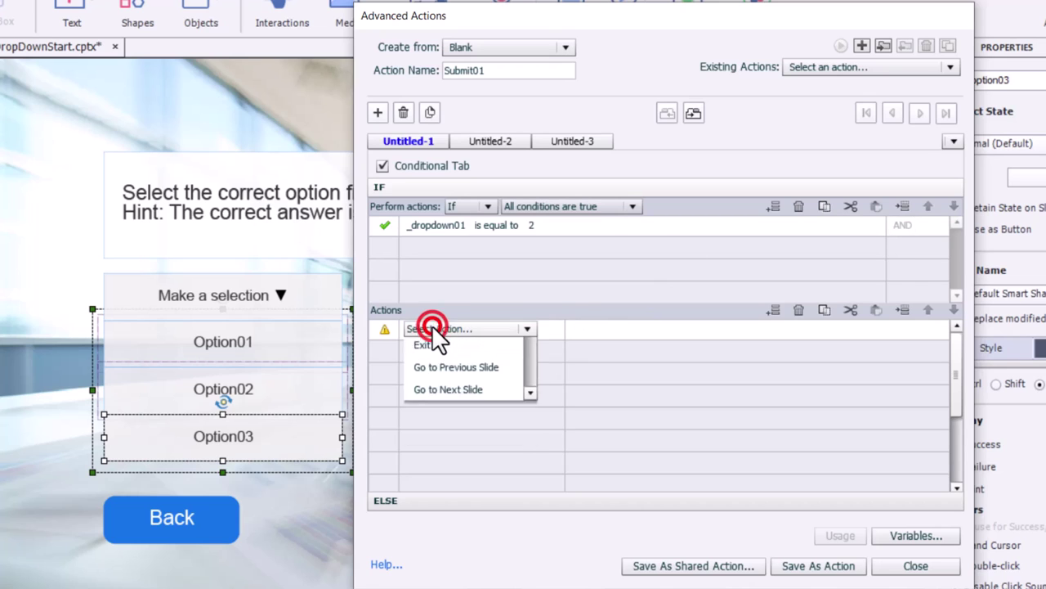
scroll(431, 325, down, 5)
click(439, 349)
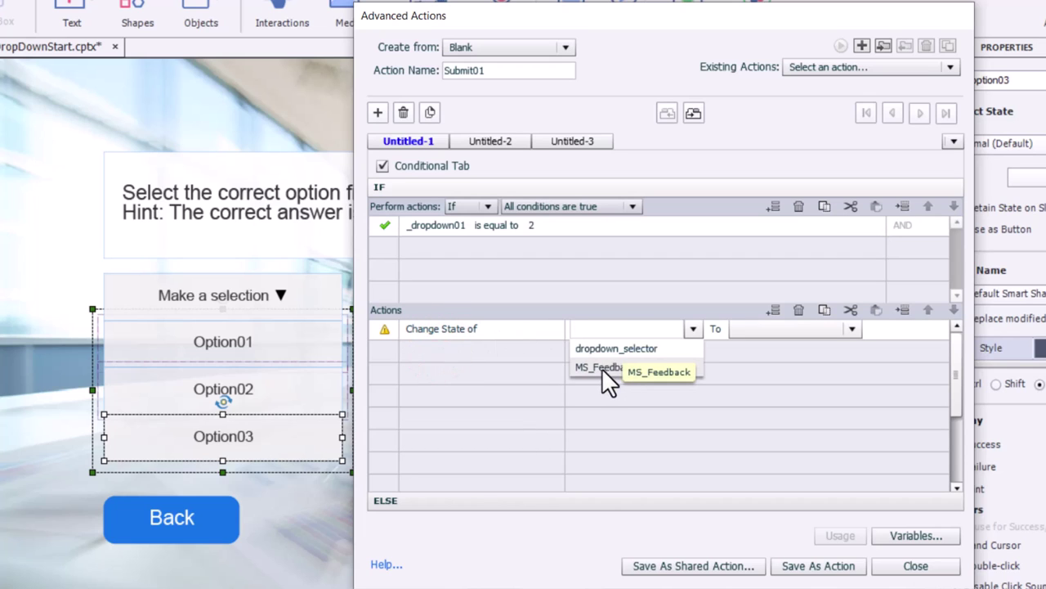
click(600, 373)
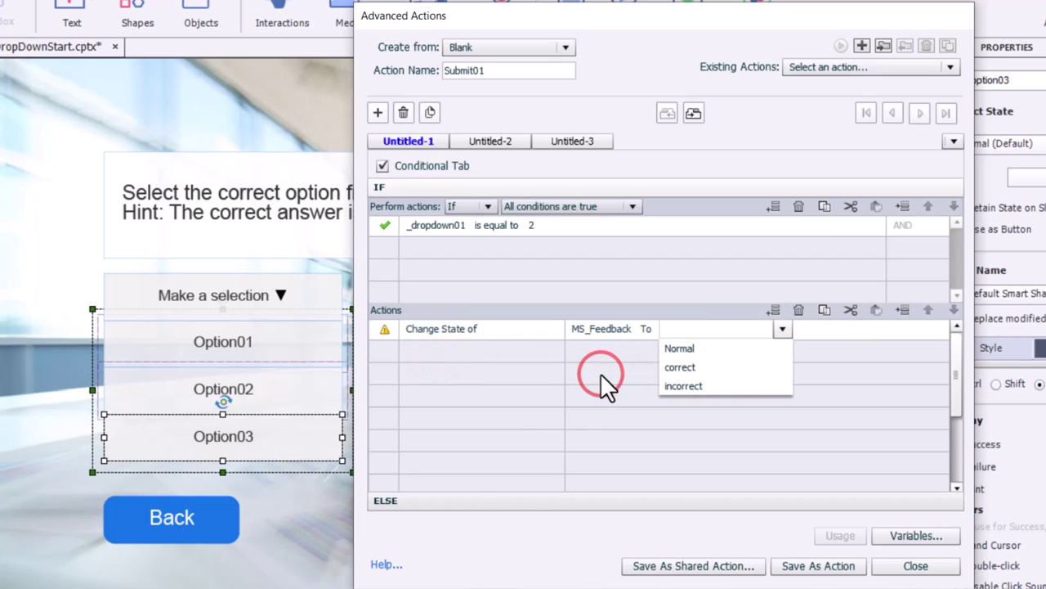
click(697, 366)
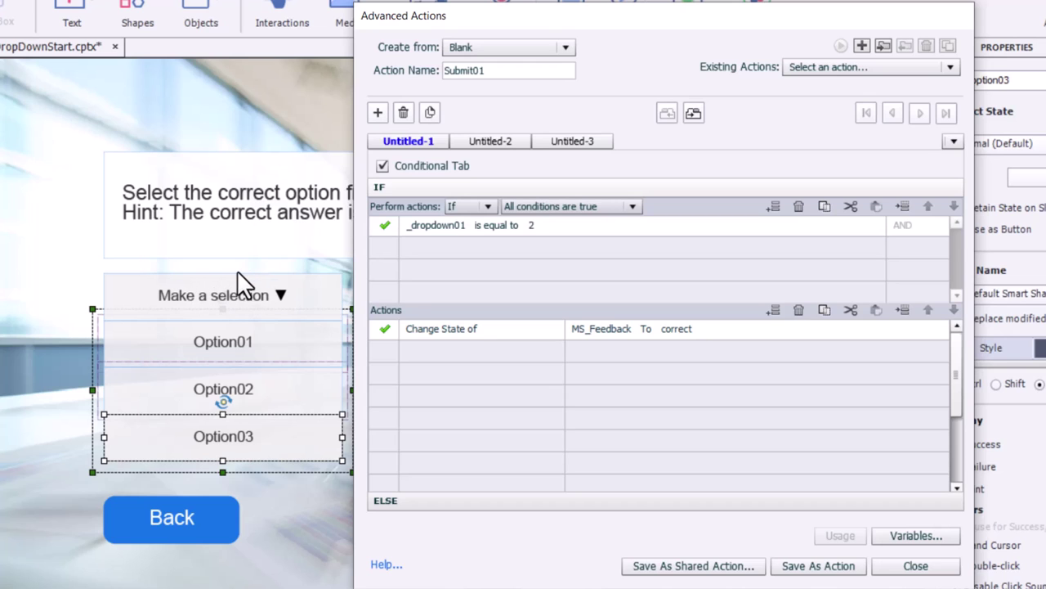
Step: Add a second IF action that disables dropdown_selector
click(425, 350)
scroll(426, 360, down, 6)
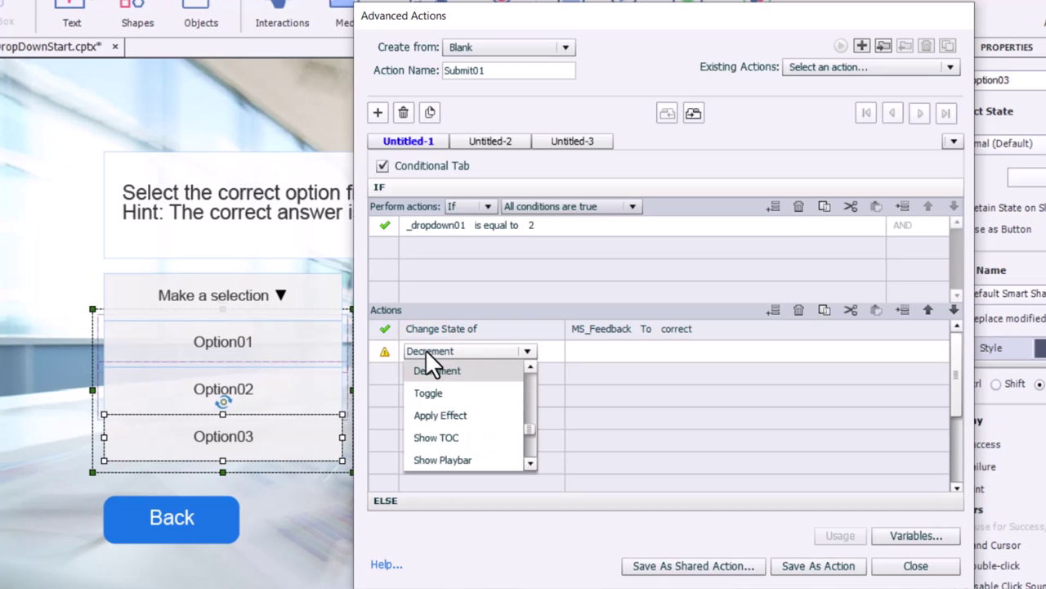
scroll(428, 364, up, 6)
click(431, 371)
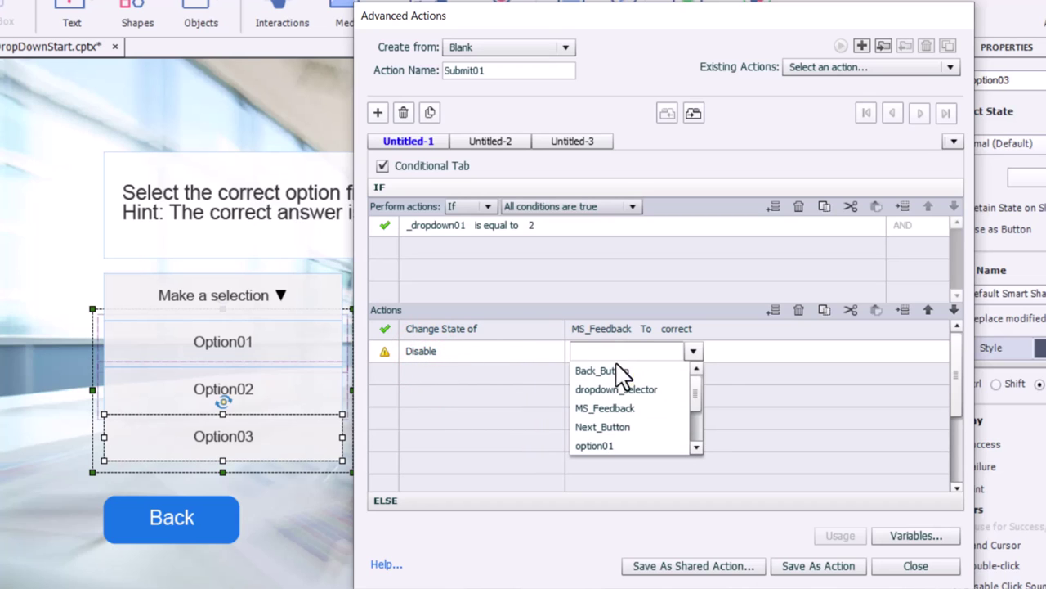
click(626, 390)
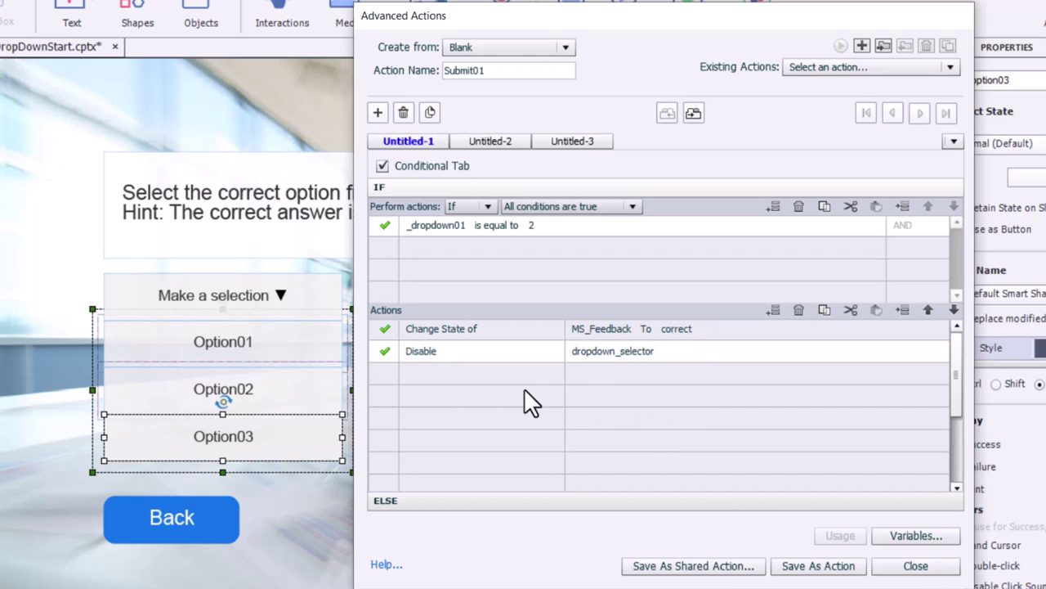
Step: Add a third IF action that shows Next_Button, then select the IF actions
click(426, 372)
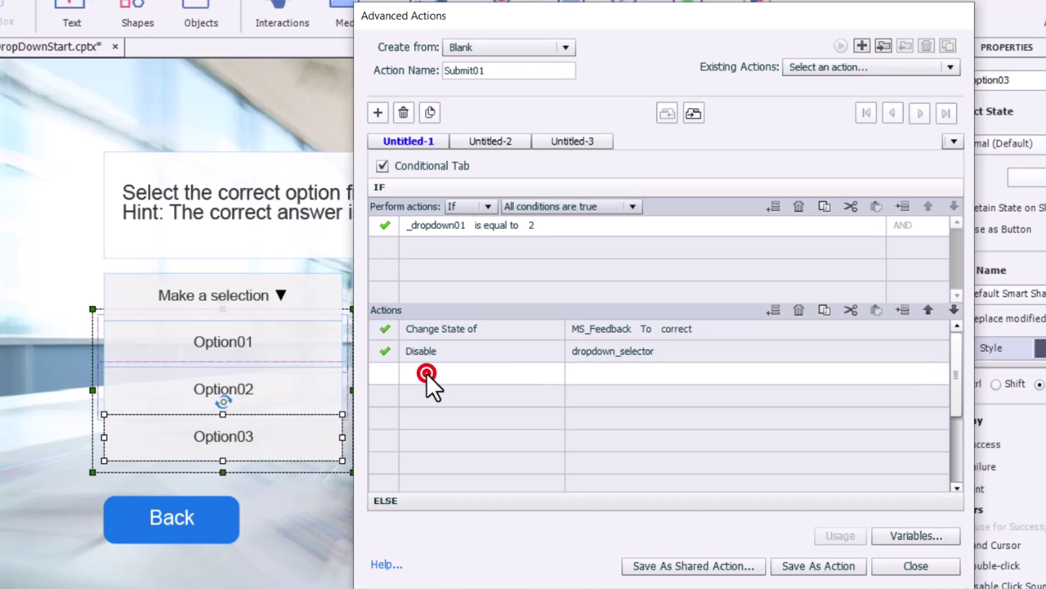
click(426, 372)
text(sh)
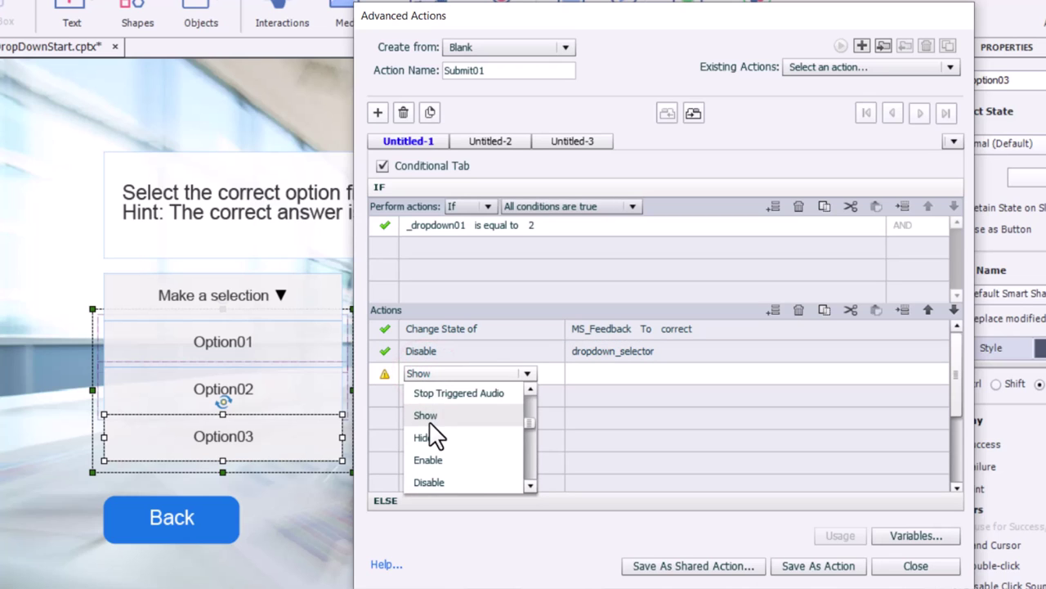
click(429, 419)
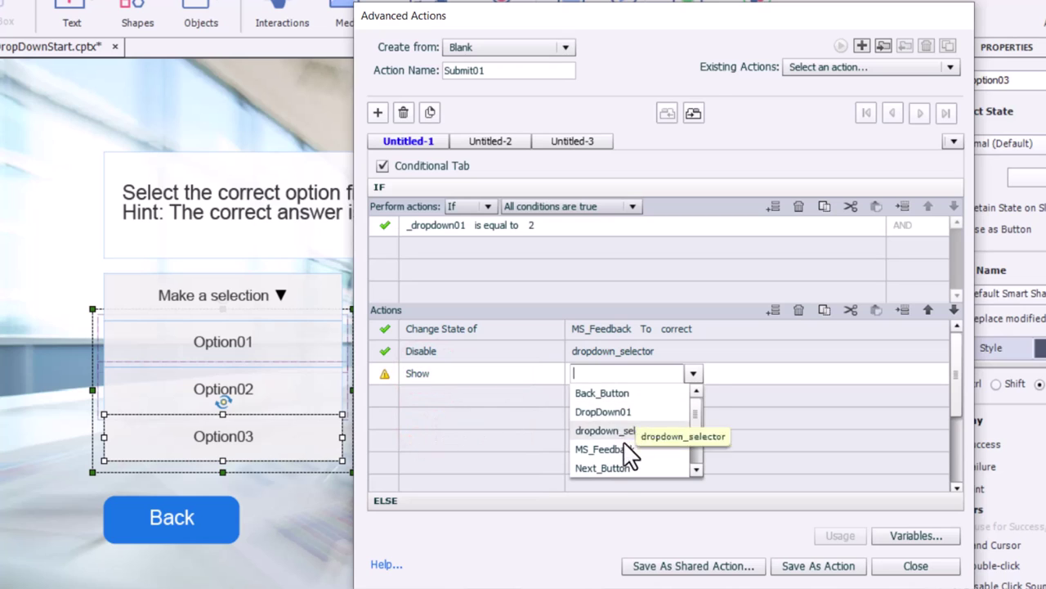
click(615, 467)
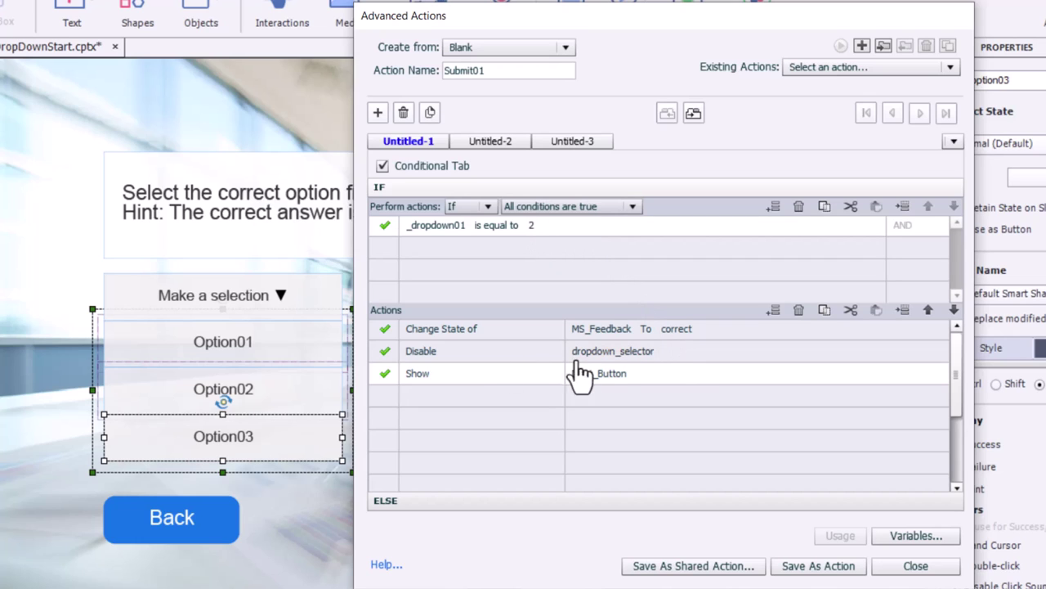
click(690, 354)
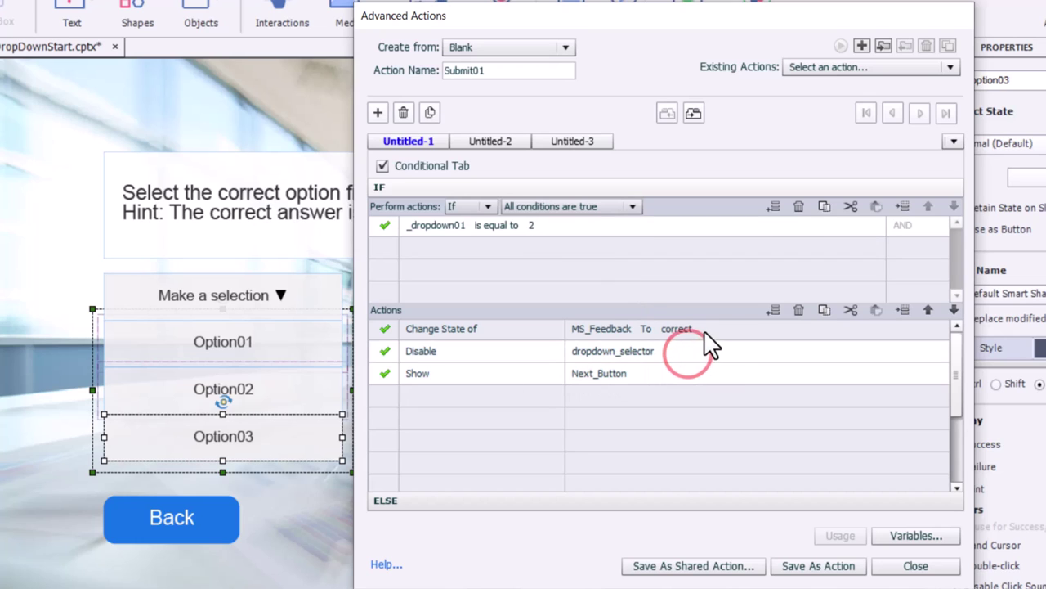
Step: Copy the three IF actions and paste them into the ELSE branch
click(703, 331)
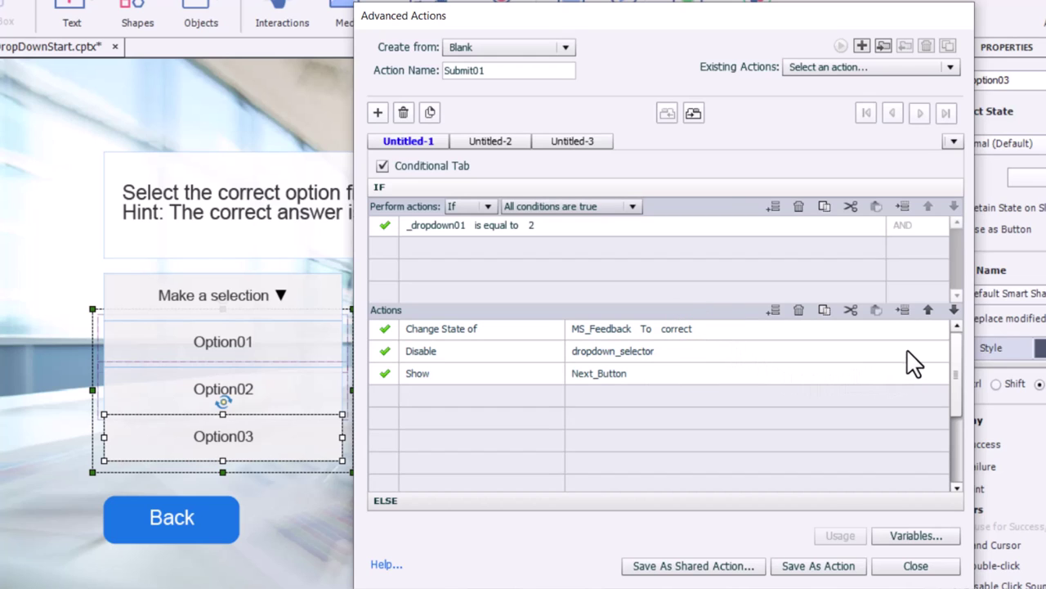
click(826, 310)
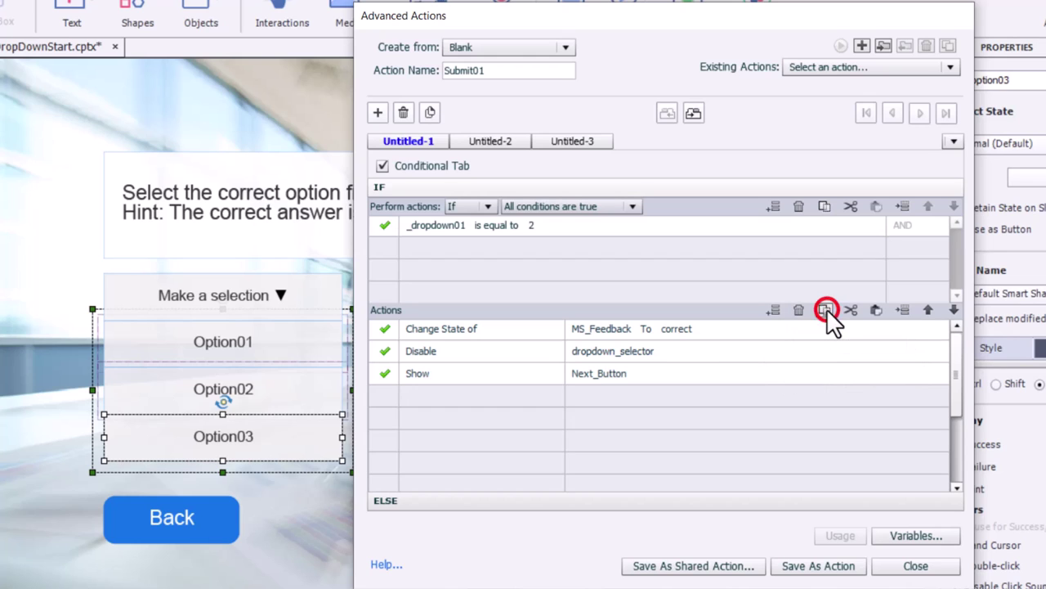
click(588, 499)
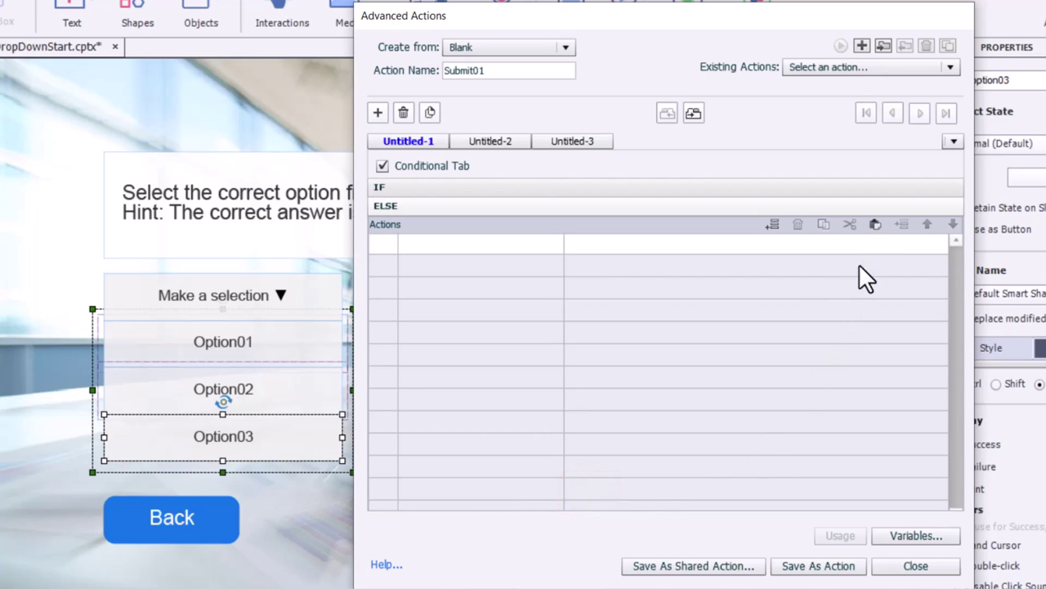
click(875, 225)
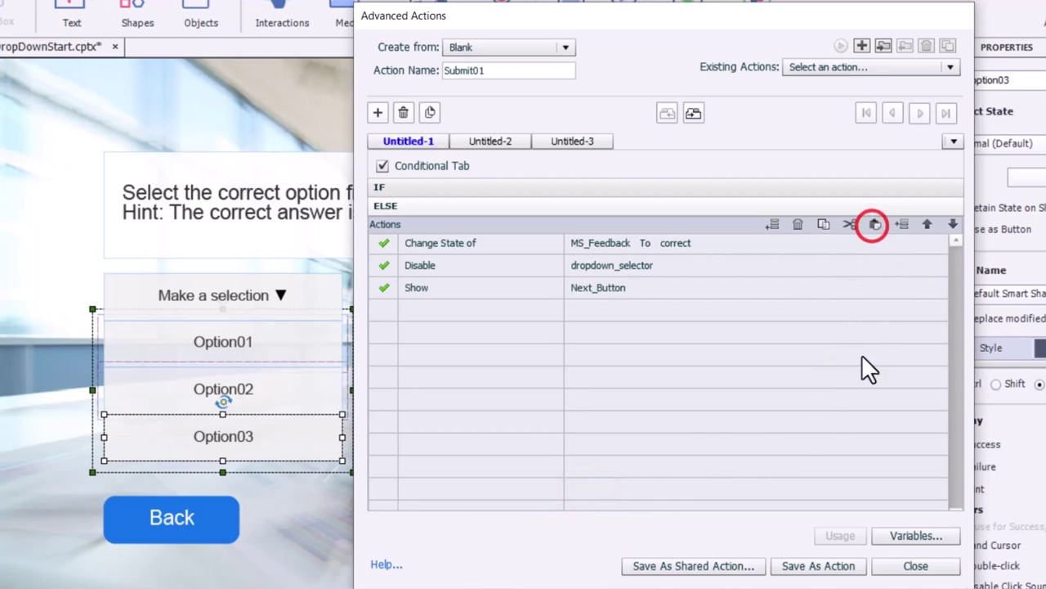
Step: Change the ELSE branch's MS_Feedback state to incorrect and save Submit01
click(684, 253)
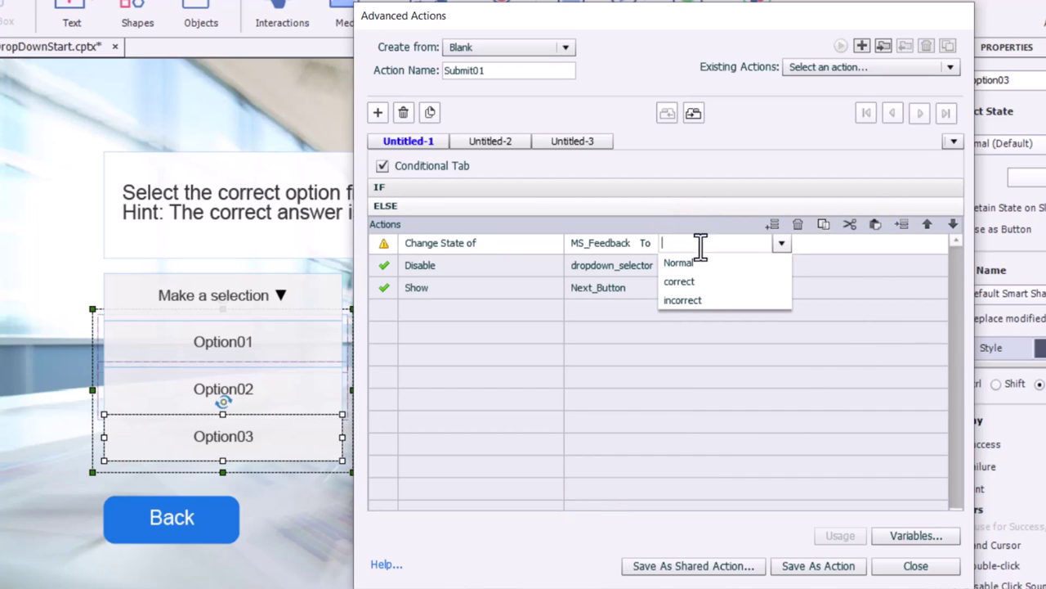
click(689, 302)
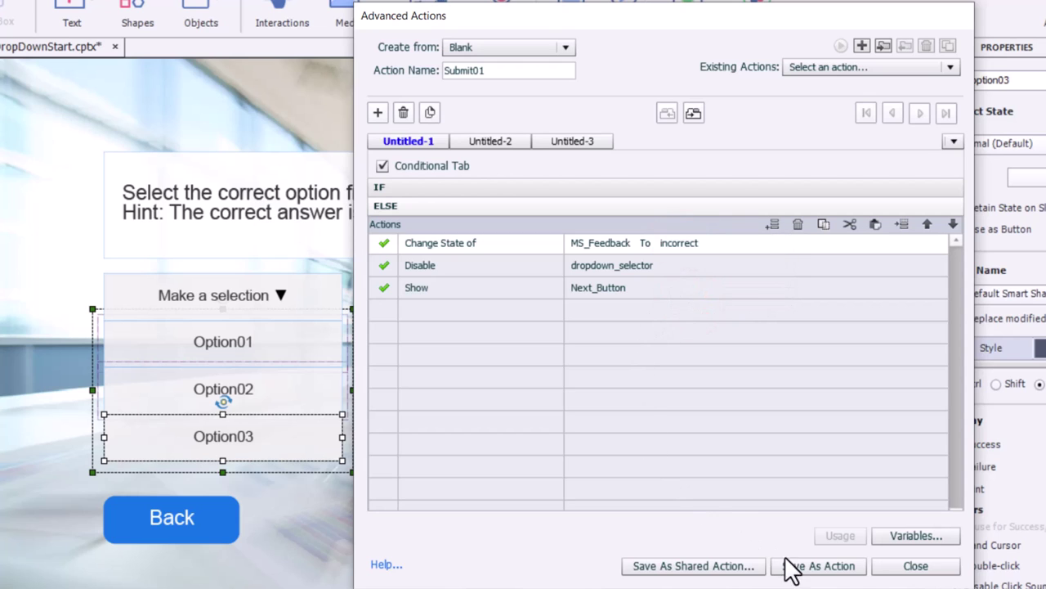
click(811, 567)
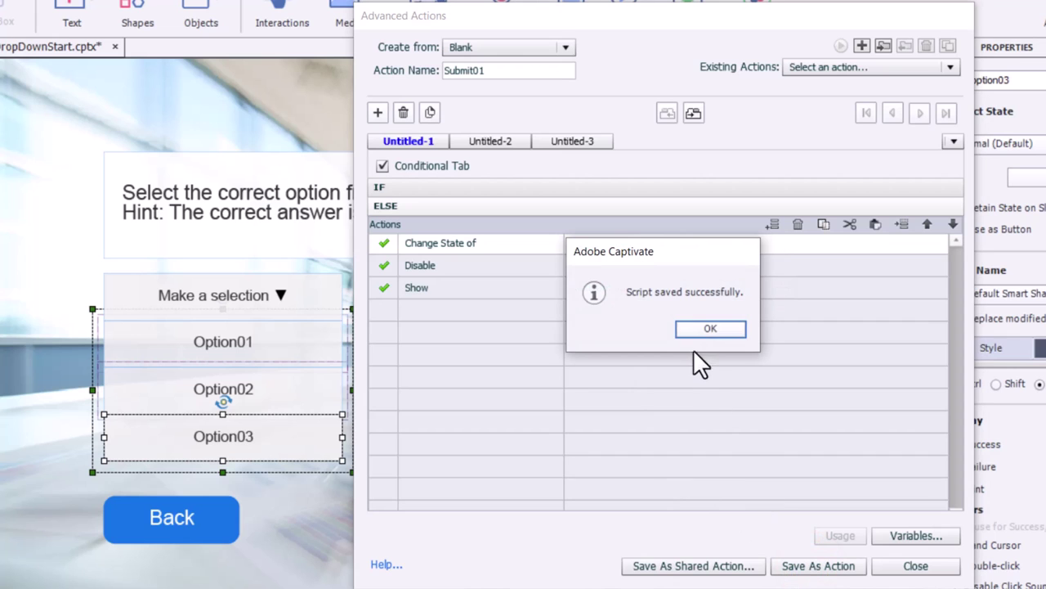
click(694, 332)
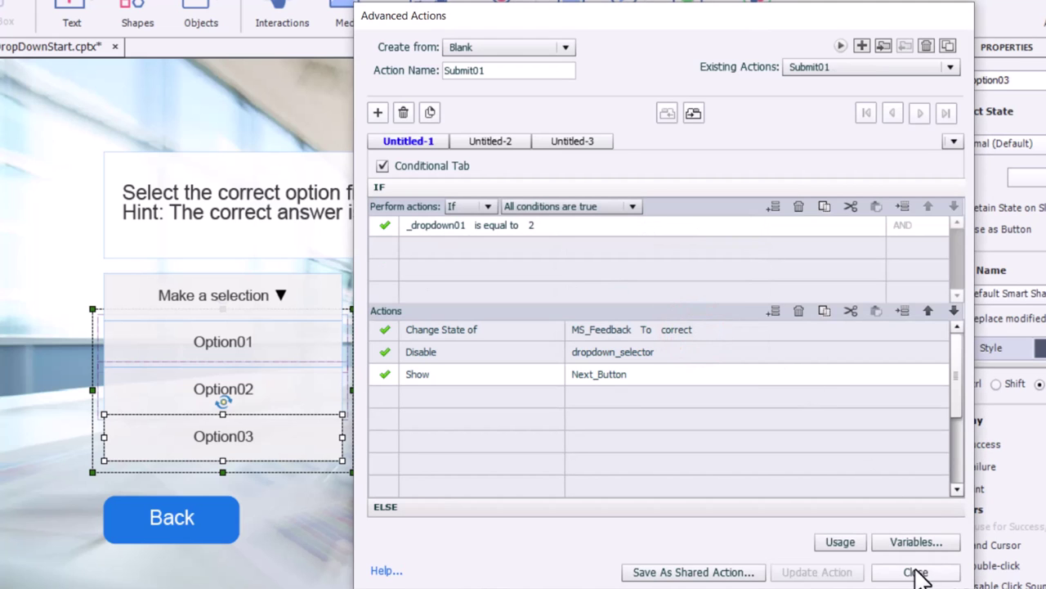
Step: Set Submit_Button's On Success action to Execute Advanced Actions with the Submit01 script
click(916, 572)
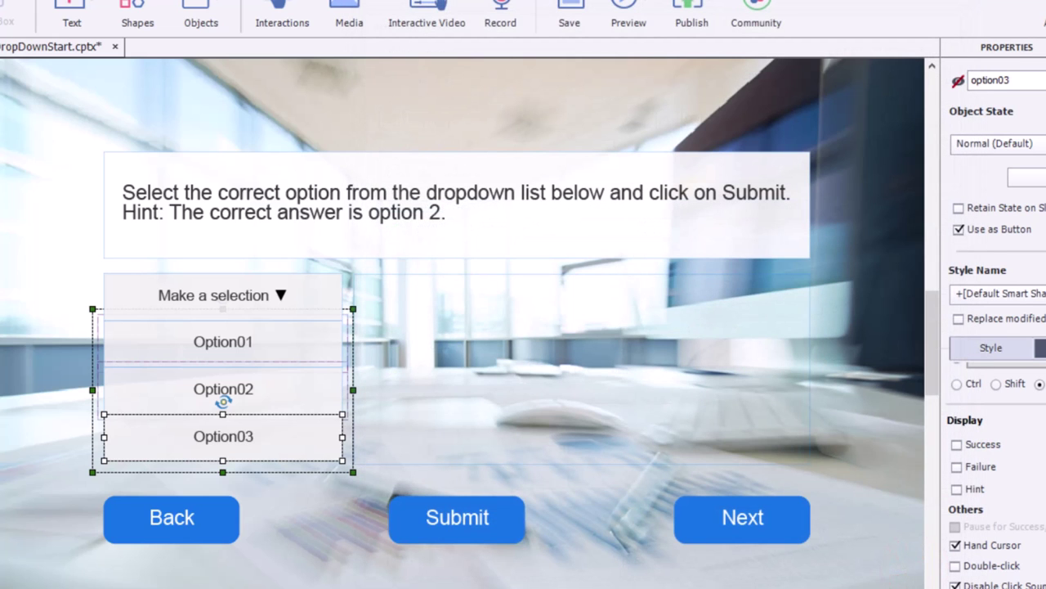
click(469, 507)
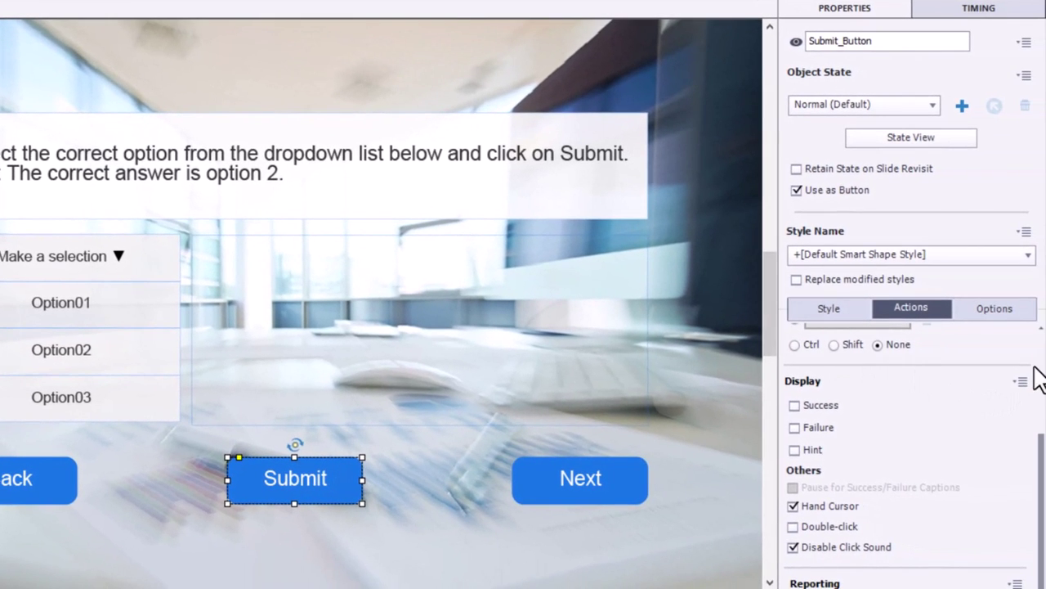
click(1041, 351)
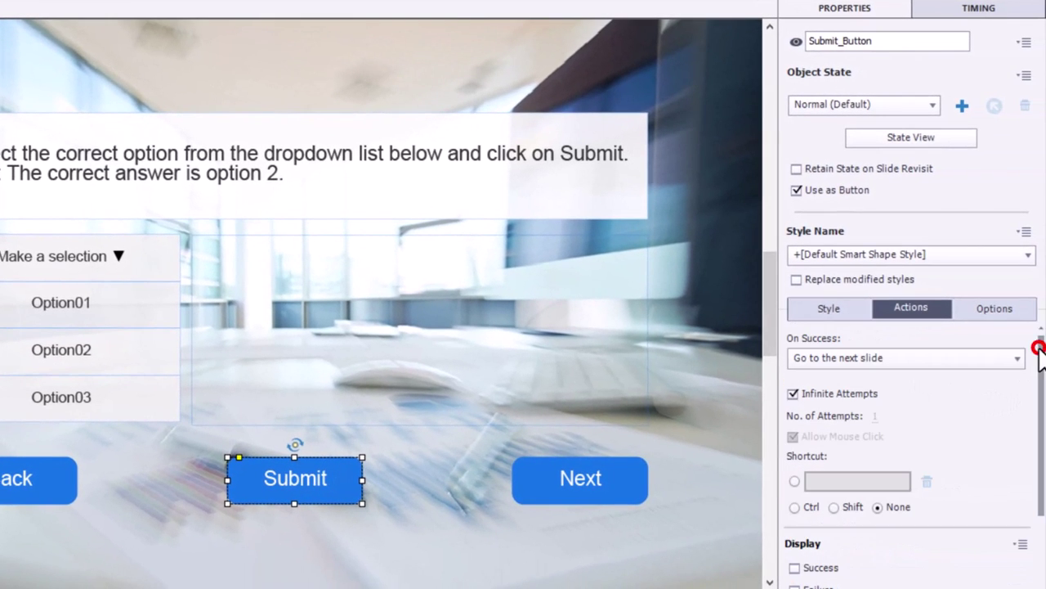
click(910, 357)
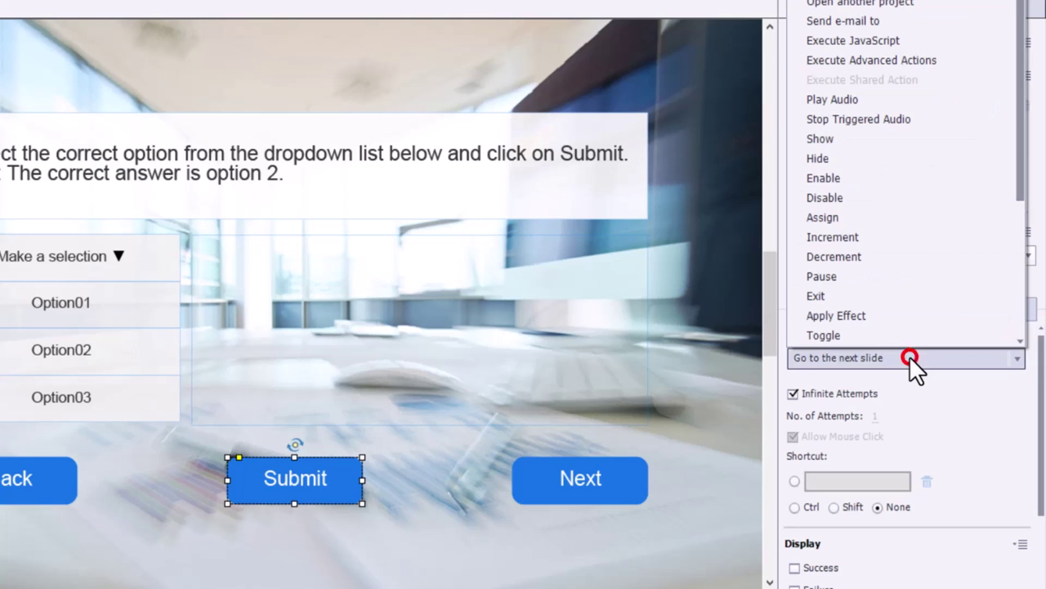
click(909, 62)
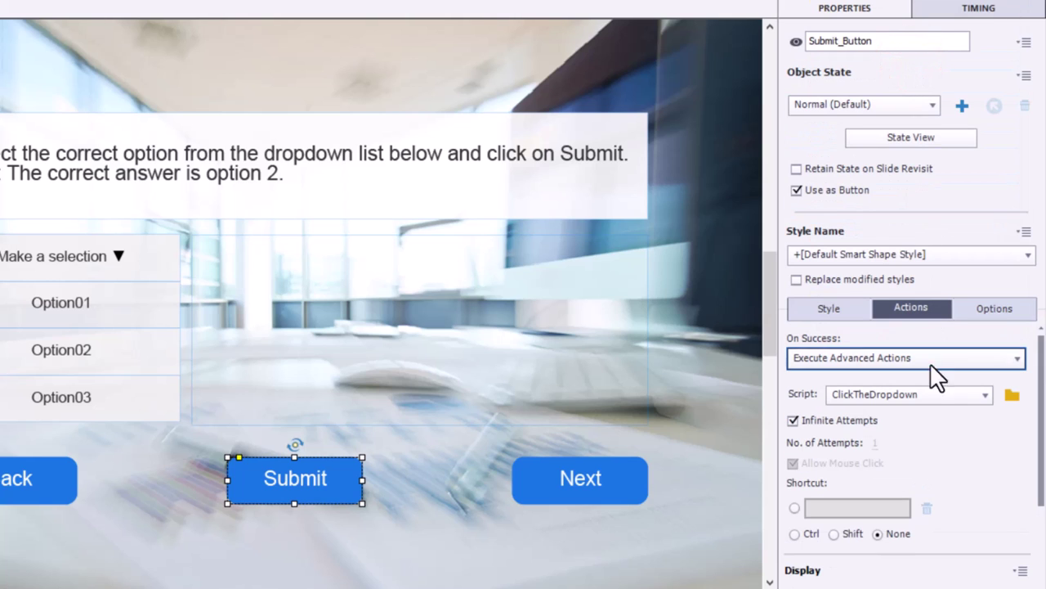
click(932, 389)
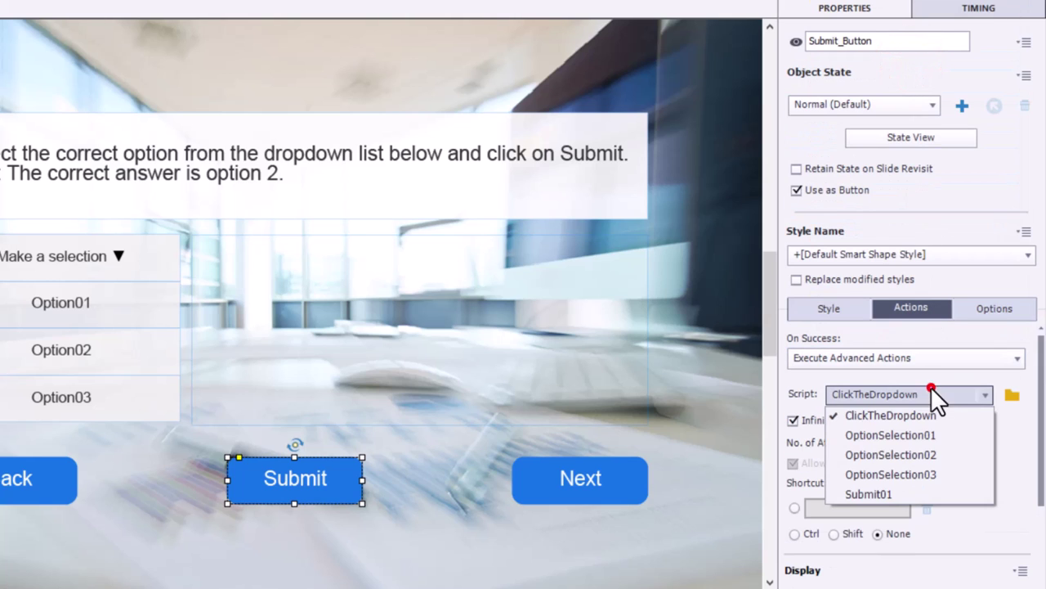
click(898, 497)
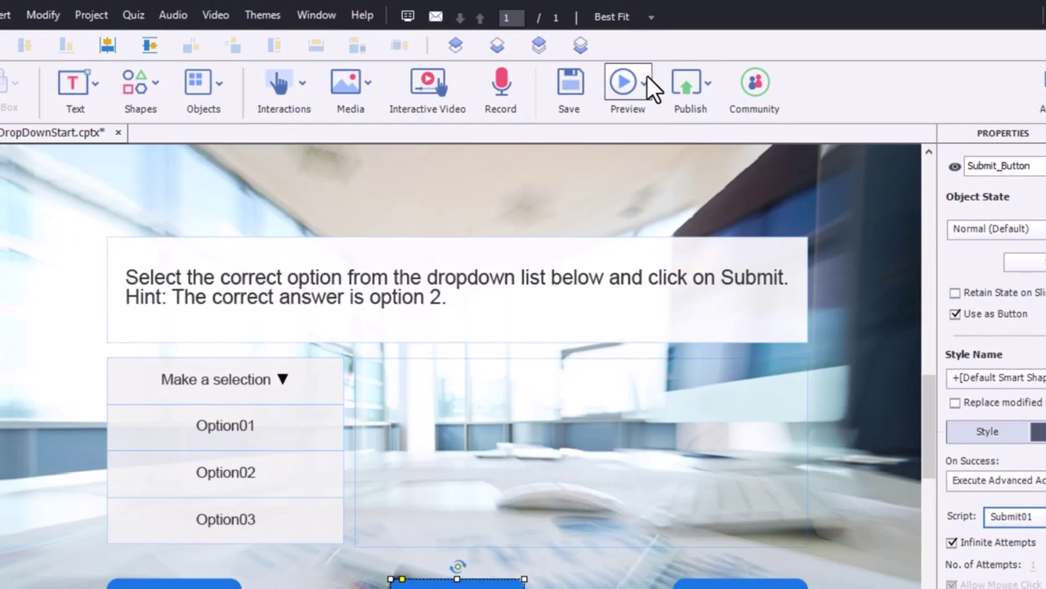
Step: Launch the HTML5 browser preview and submit Option03 to check the wrong-answer feedback
click(646, 77)
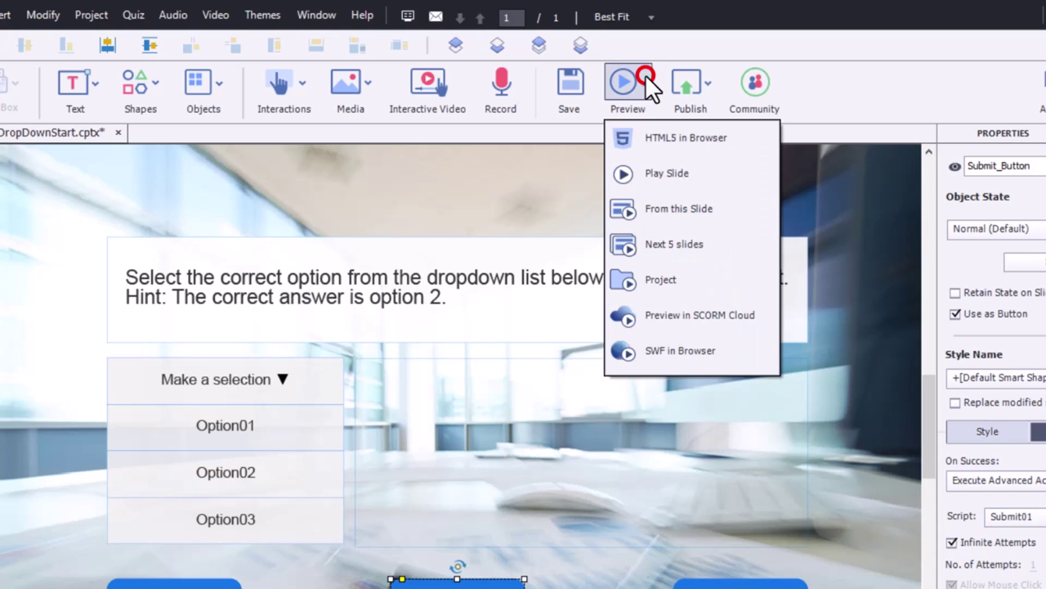
click(673, 136)
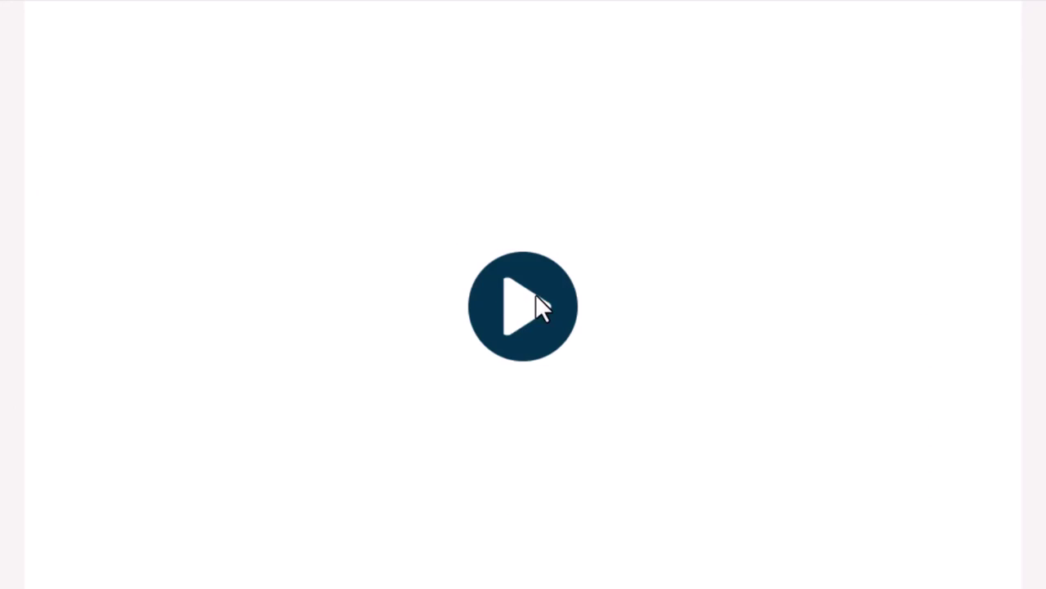
click(535, 295)
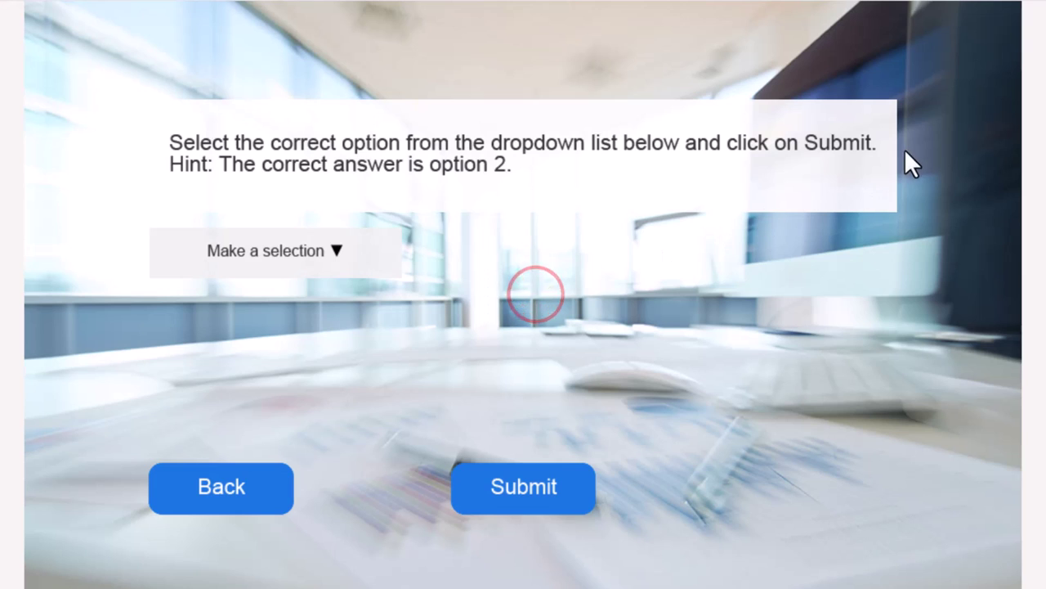
click(296, 249)
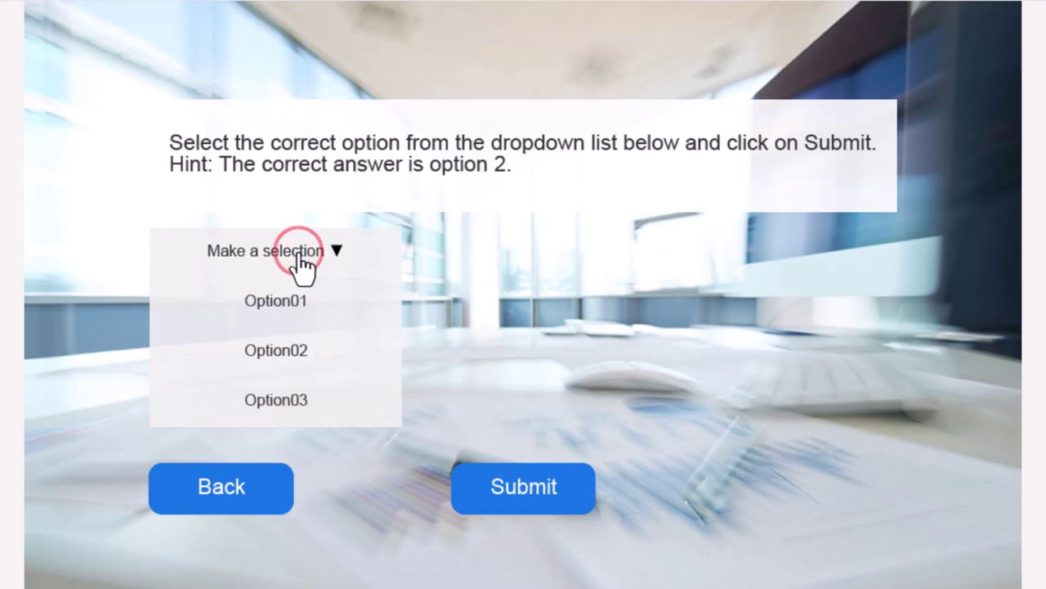
click(286, 398)
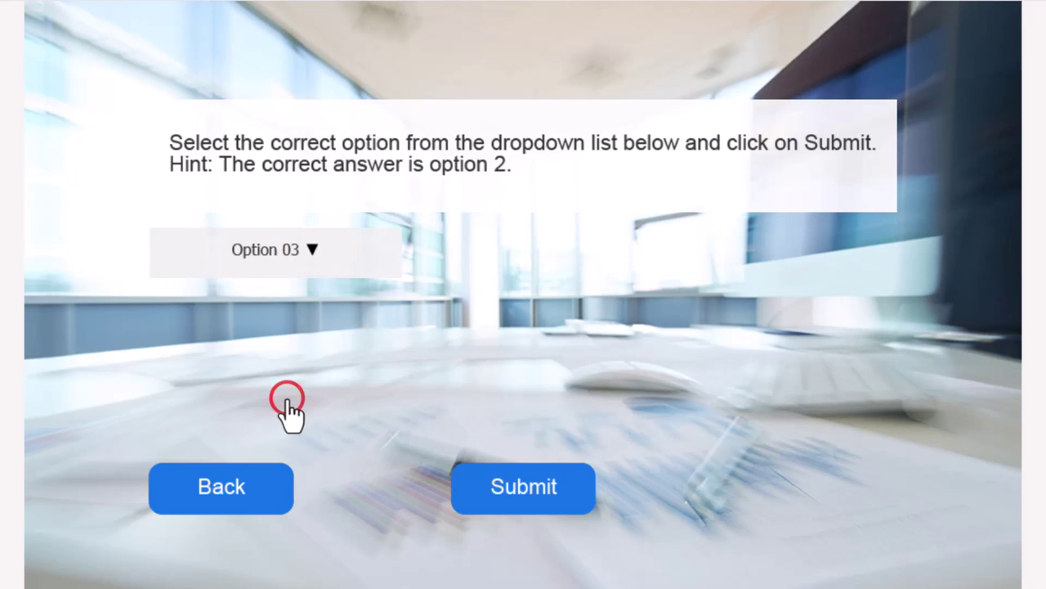
click(532, 497)
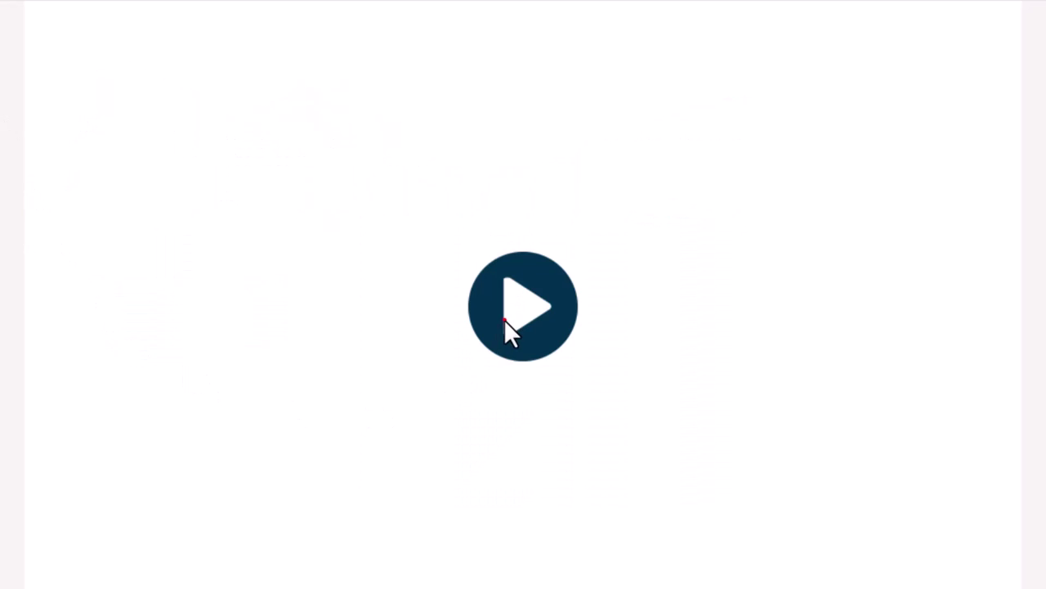
Step: Restart the slide and submit Option02 to confirm the congratulations message appears
click(505, 319)
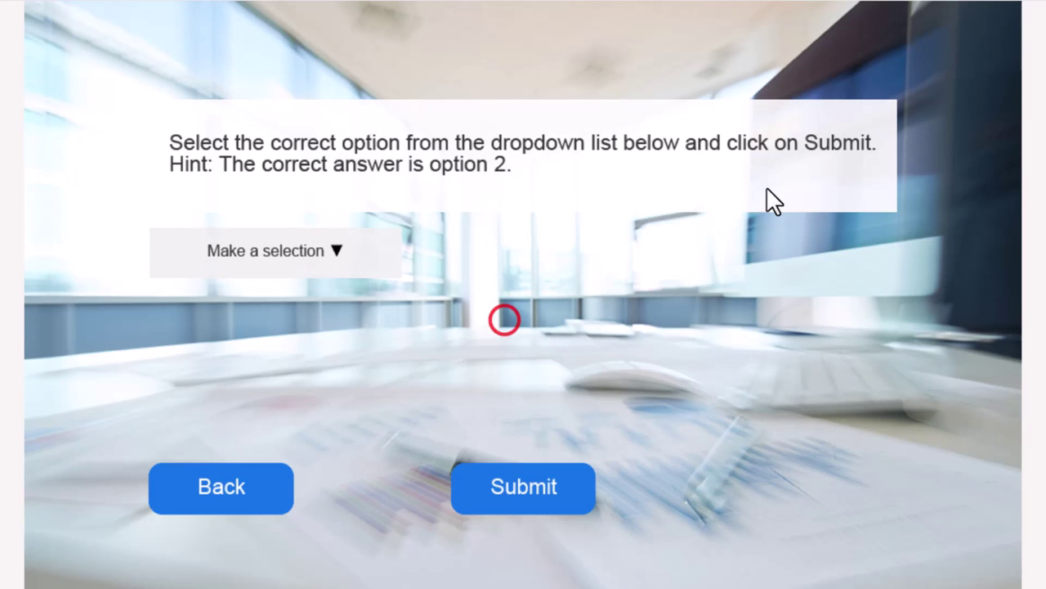
click(315, 250)
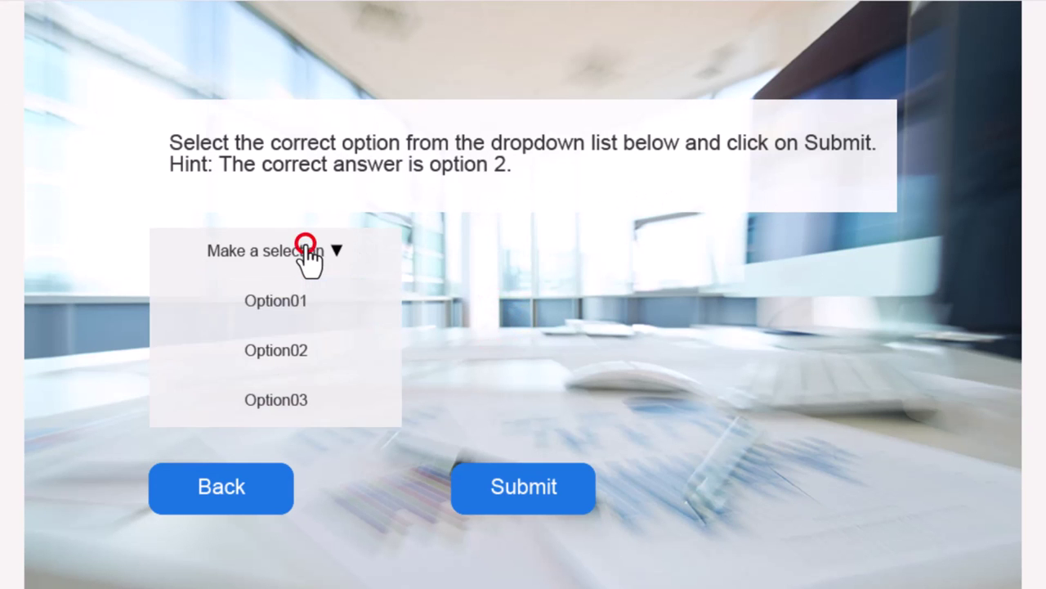
click(292, 350)
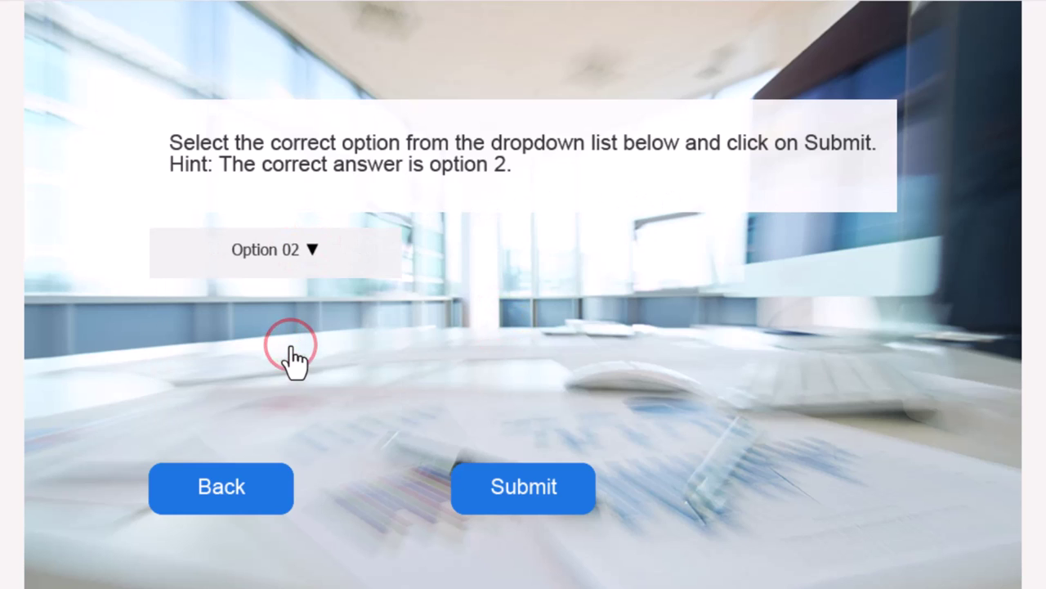
click(542, 490)
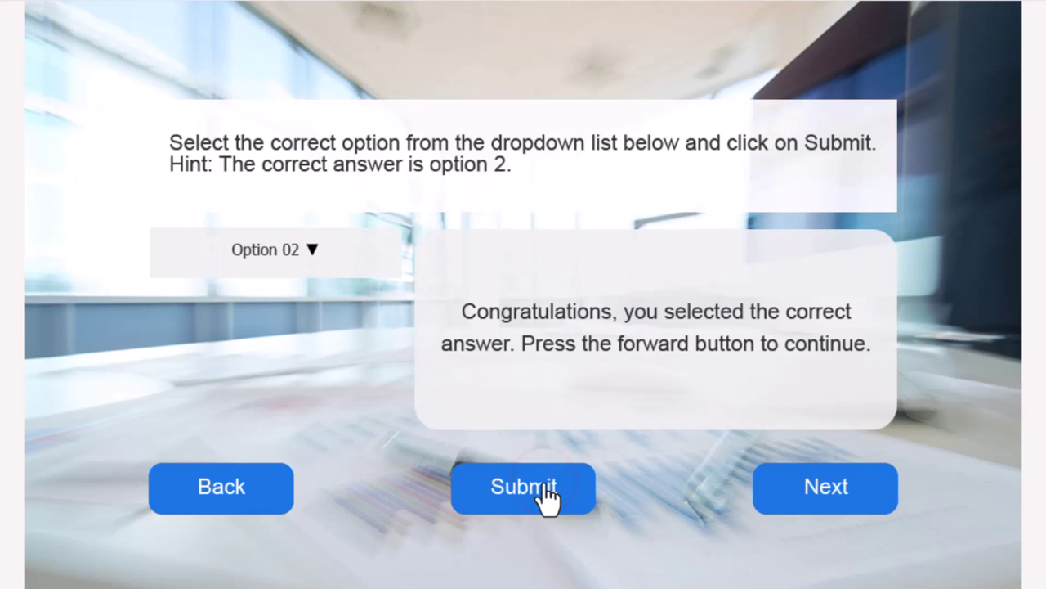